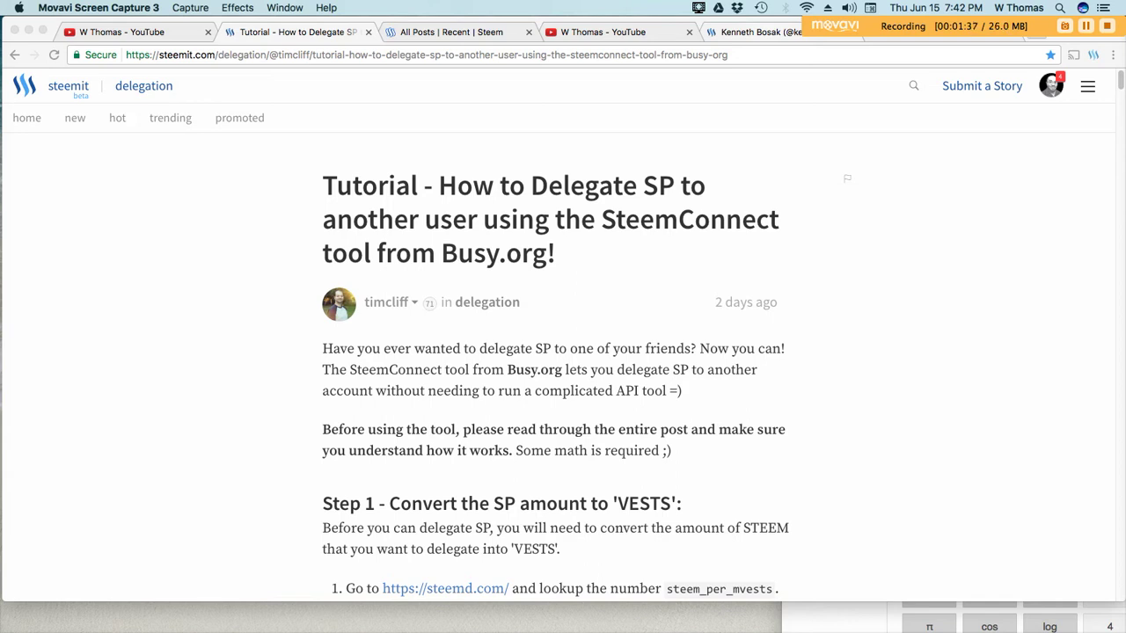
# Glance at the recipient's wallet, then return to the SP delegation tutorial tab
pyautogui.click(756, 31)
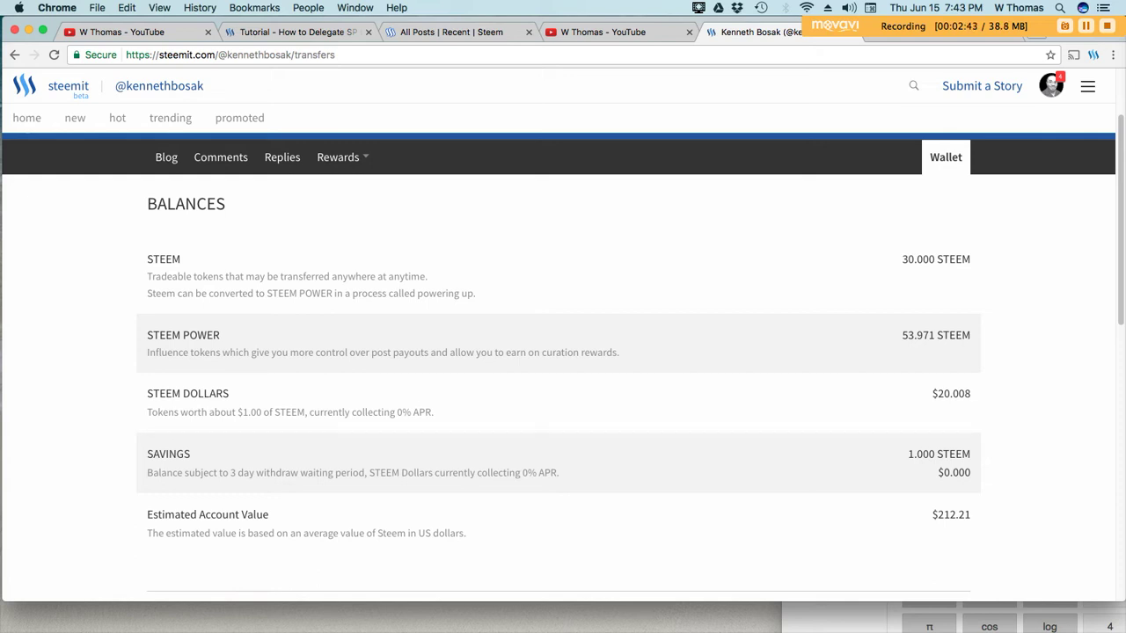
pyautogui.press('super+2')
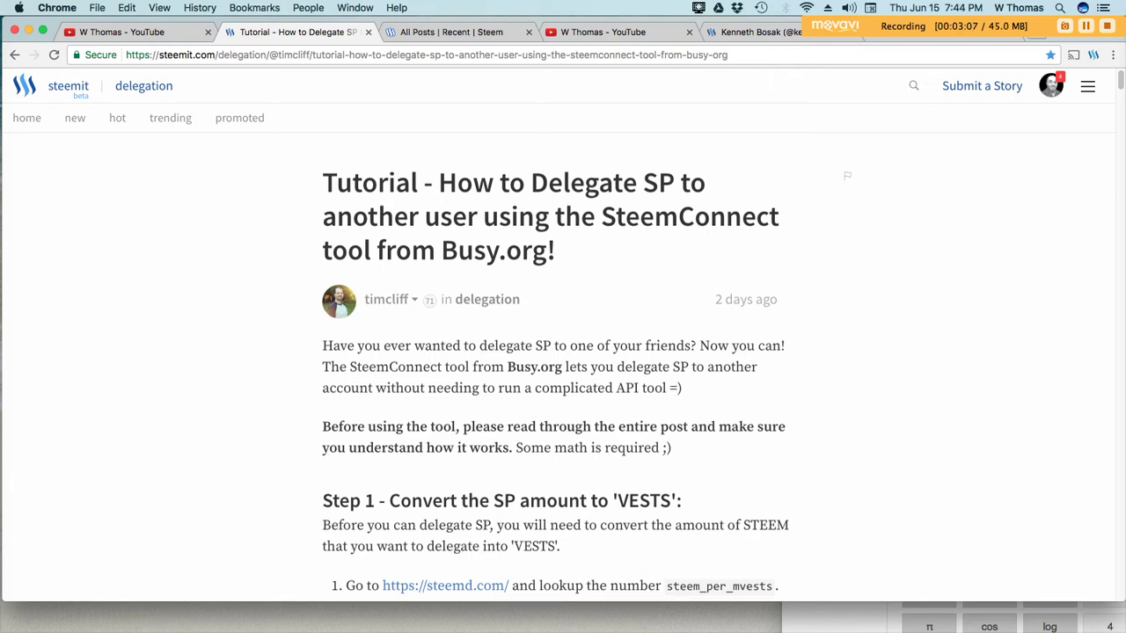
pyautogui.scroll(-1, 563, 370)
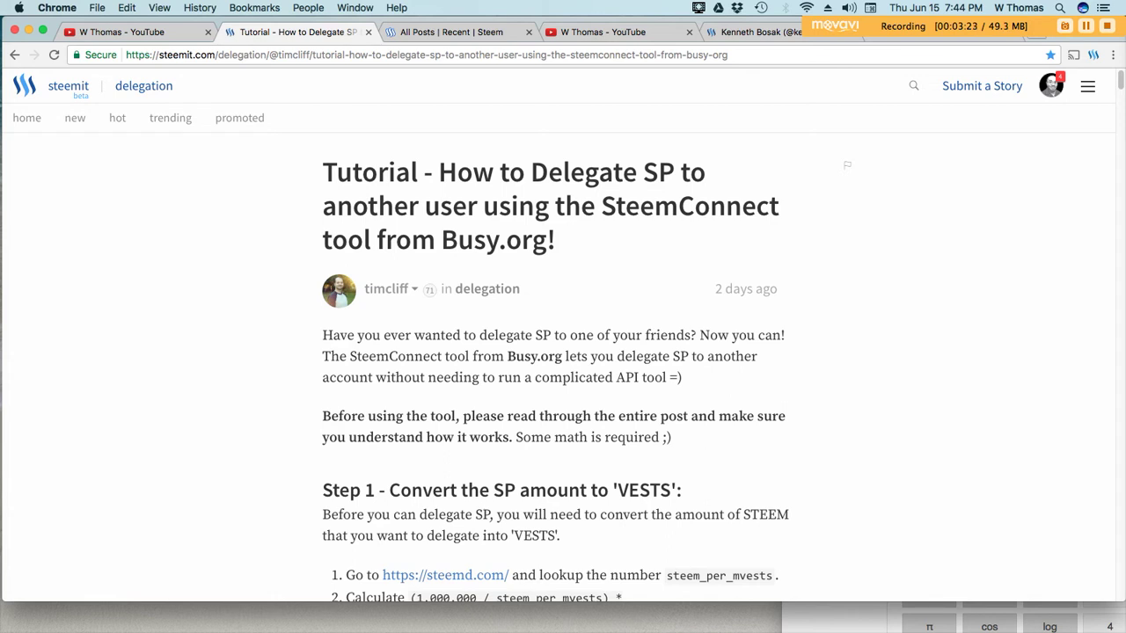
pyautogui.scroll(-1, 563, 352)
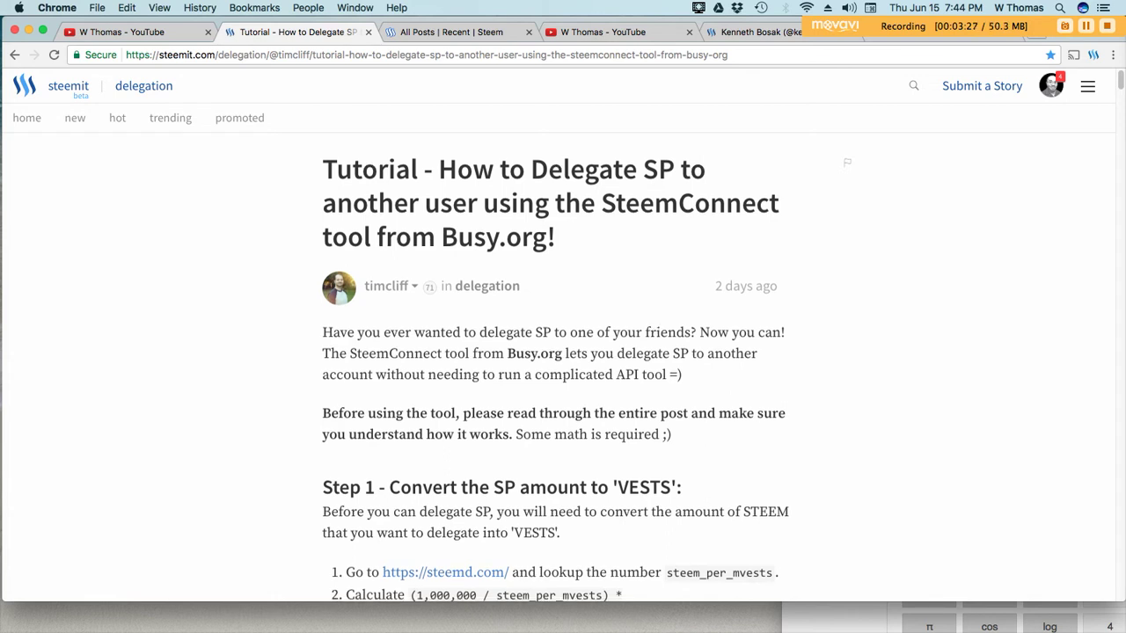
pyautogui.scroll(-3, 563, 369)
pyautogui.scroll(-1, 563, 352)
pyautogui.scroll(-1, 563, 352)
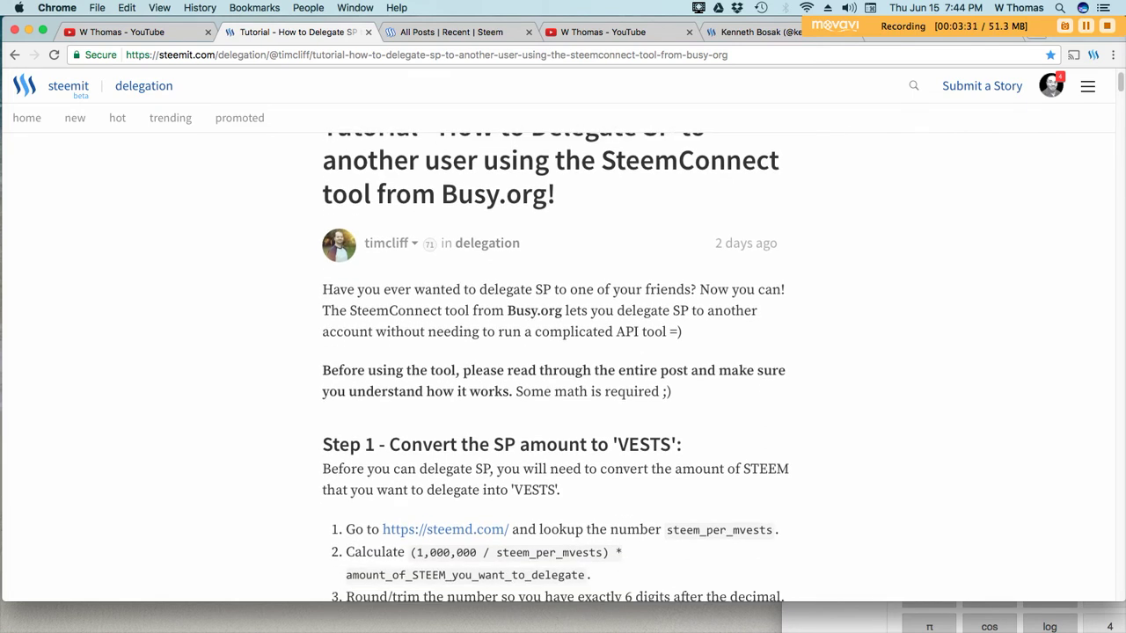
pyautogui.scroll(-2, 445, 511)
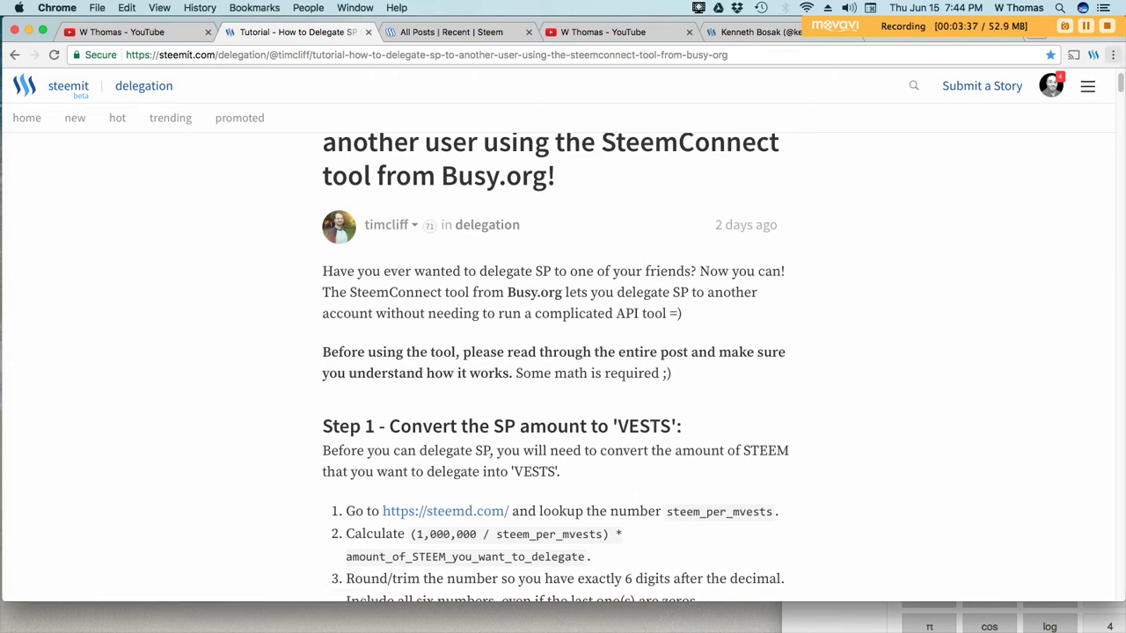
# Zoom the tutorial page past 125%, scroll down, then switch to the steemd.com tab
pyautogui.click(1113, 54)
pyautogui.click(1074, 168)
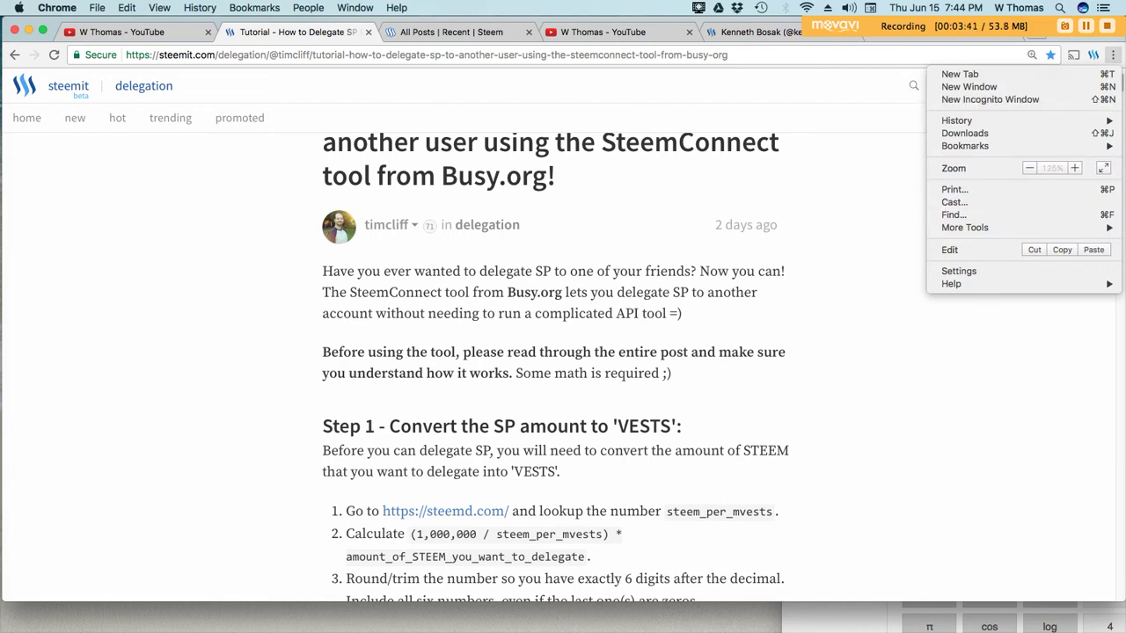
pyautogui.click(1074, 168)
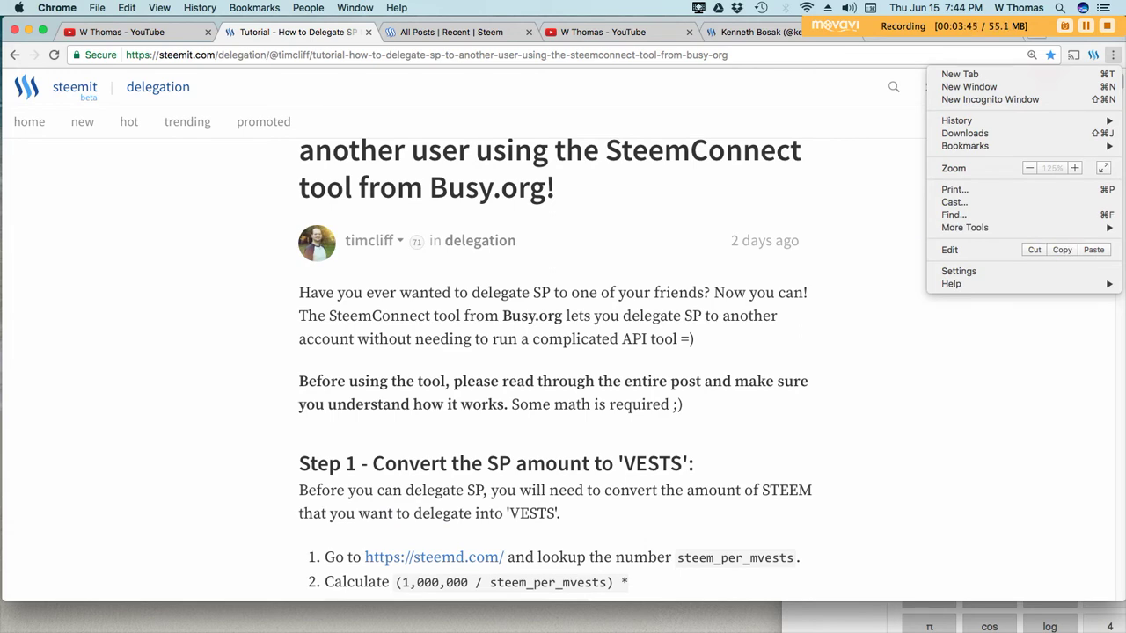
pyautogui.click(1074, 169)
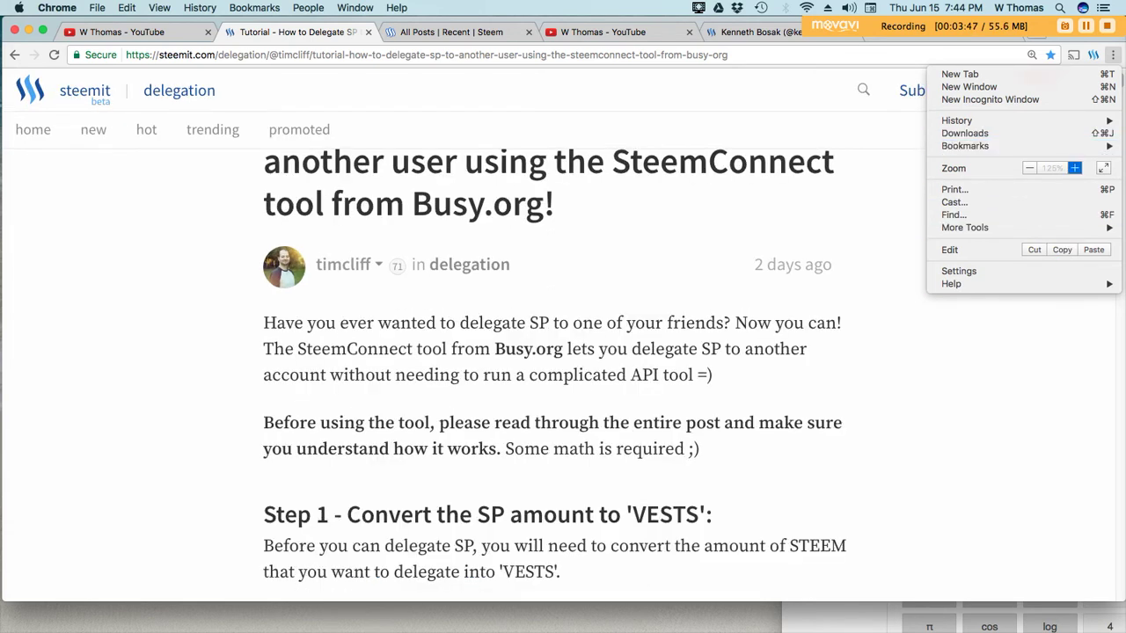
pyautogui.press('Escape')
pyautogui.scroll(-1, 563, 370)
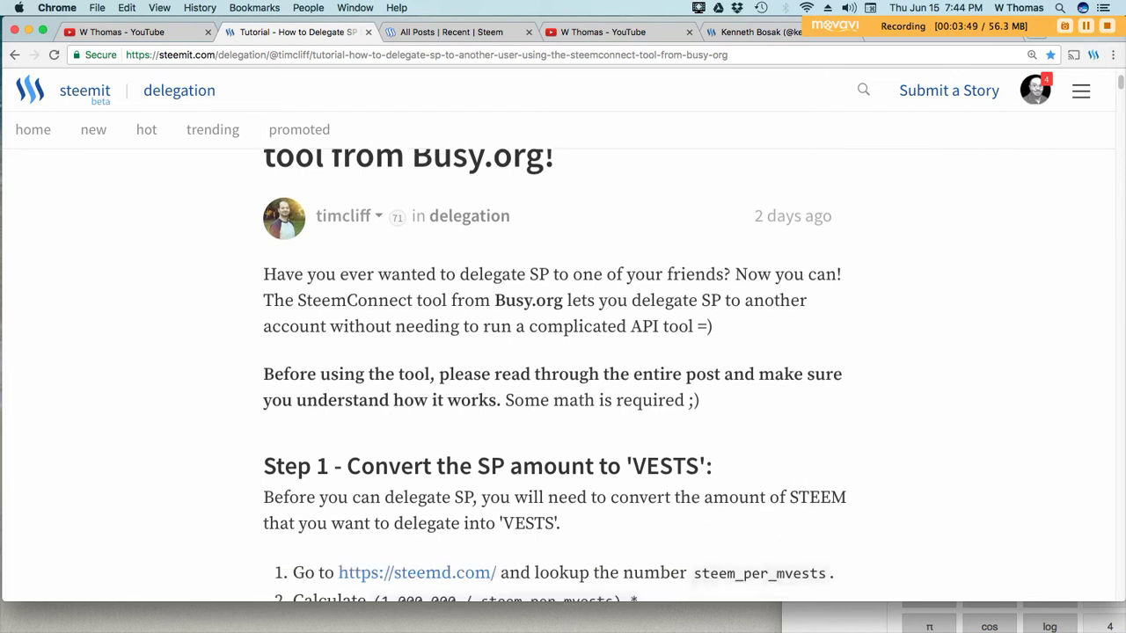
pyautogui.scroll(-1, 417, 563)
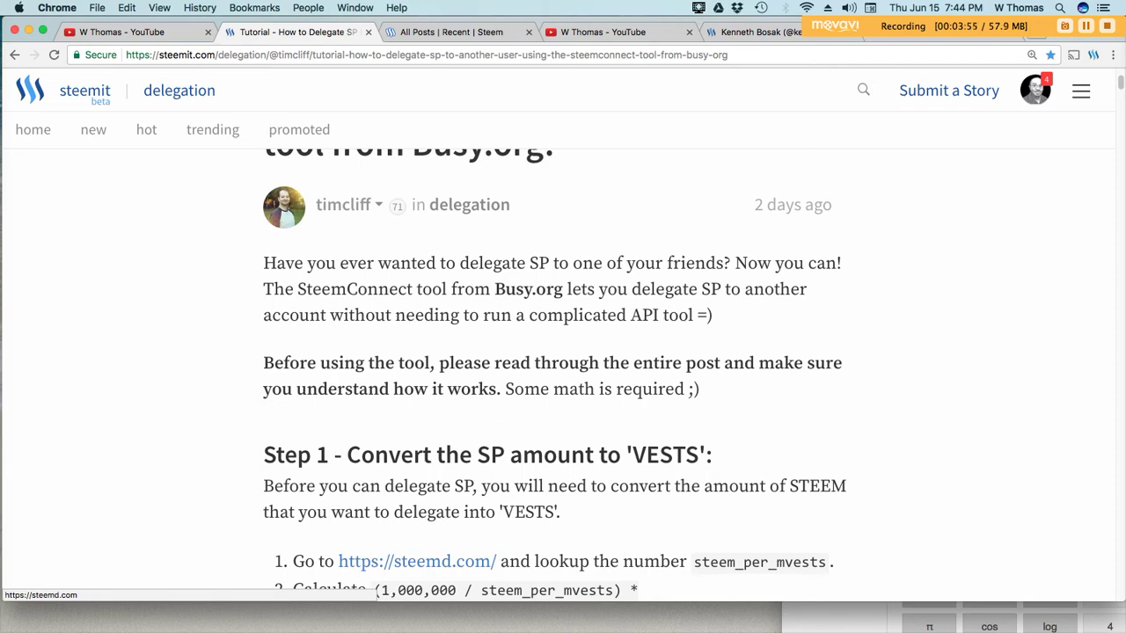
pyautogui.click(452, 32)
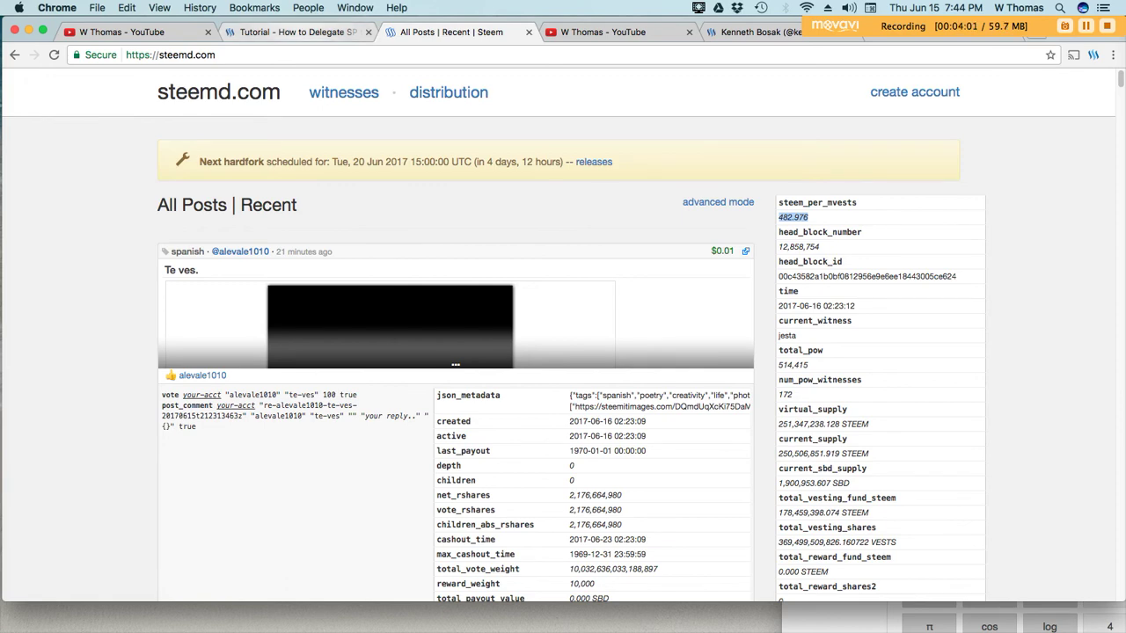
# Compare the tutorial's Step 1 formula against steem_per_mvests 482.976 on steemd.com
pyautogui.click(290, 32)
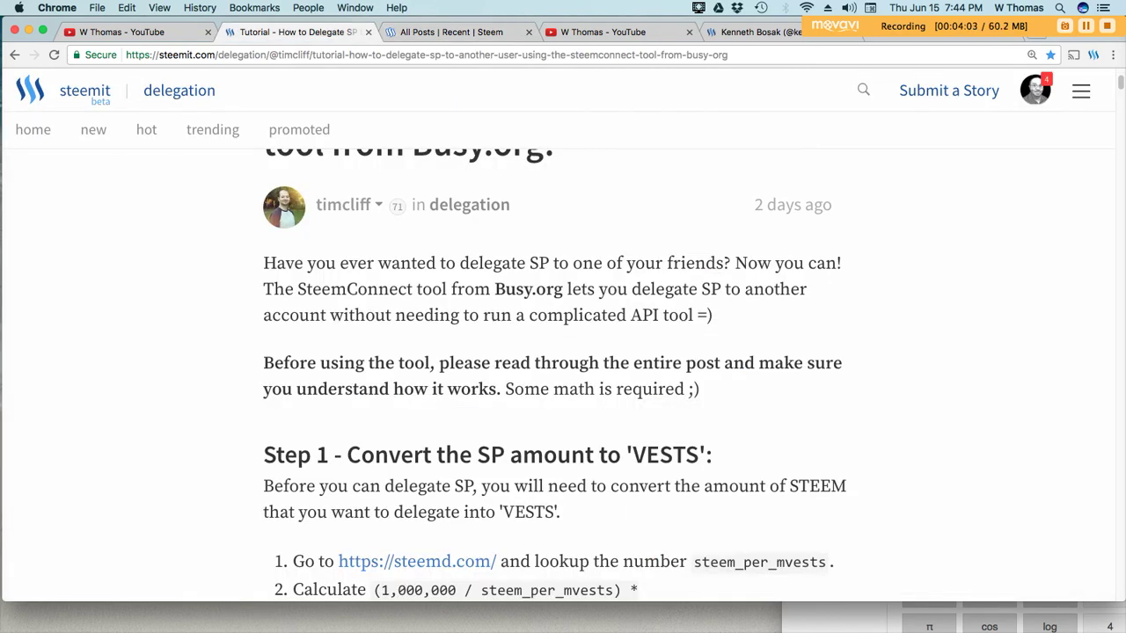
pyautogui.scroll(-1, 563, 352)
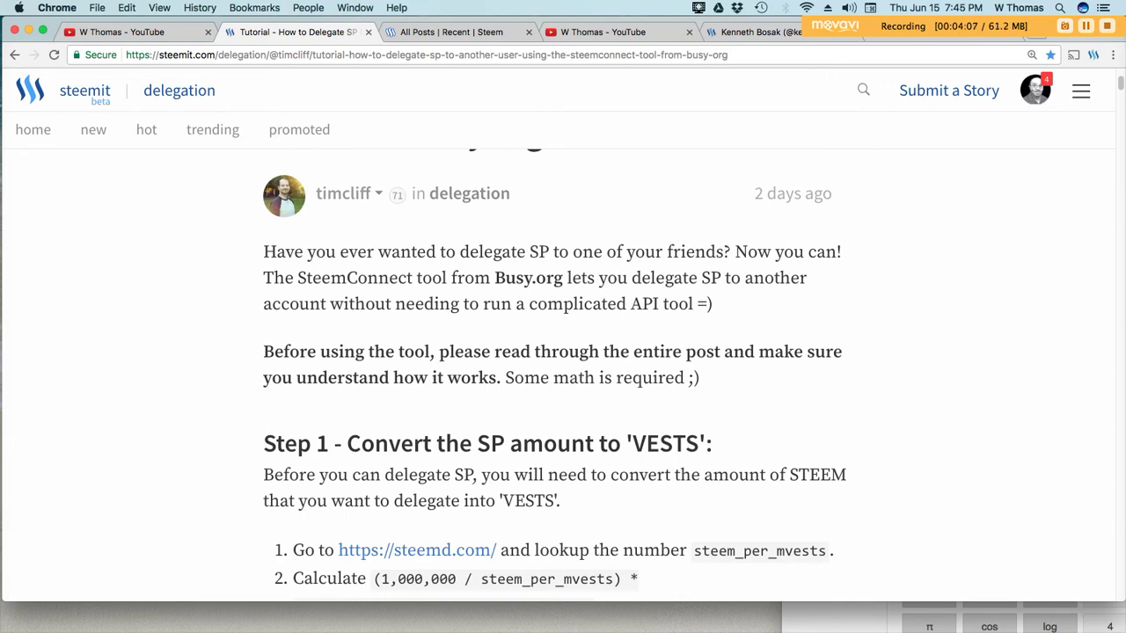
pyautogui.click(452, 32)
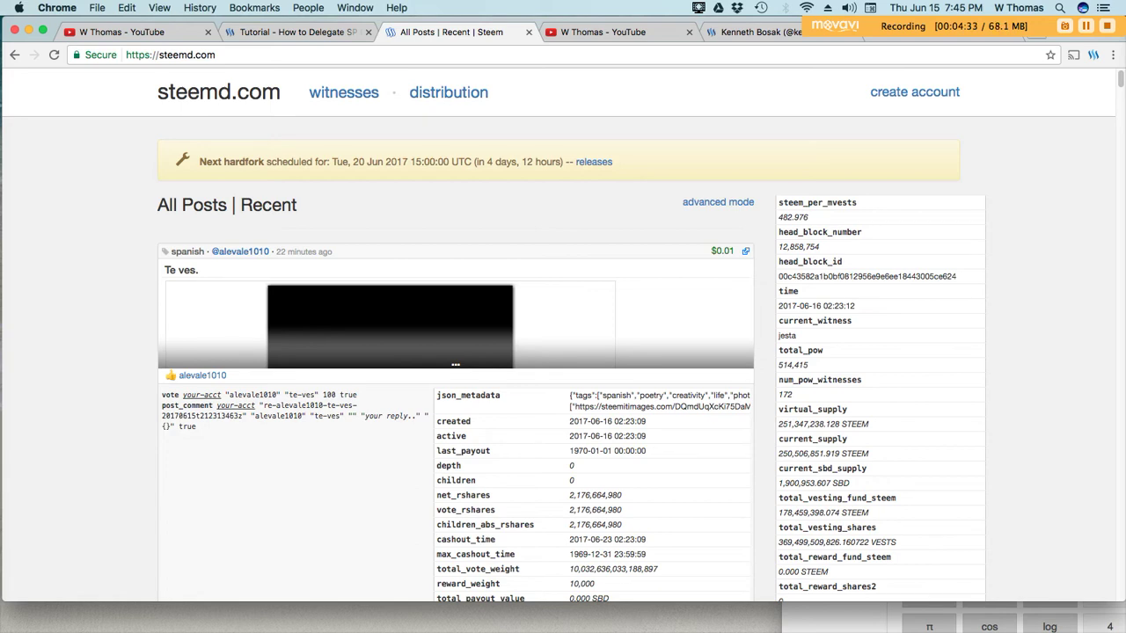
pyautogui.click(290, 31)
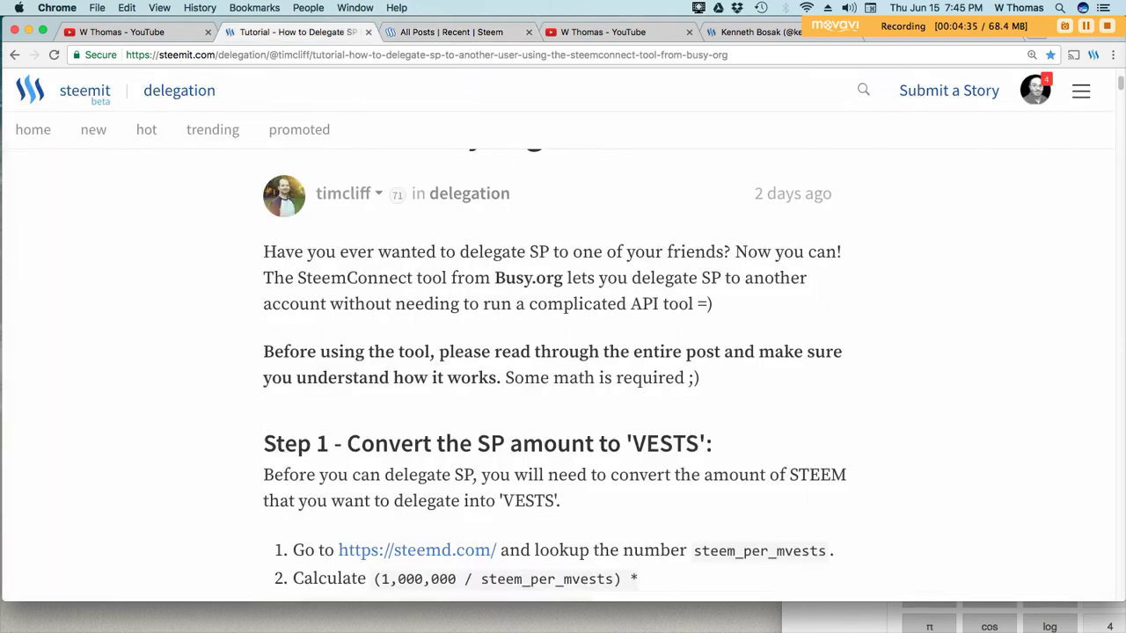
pyautogui.scroll(-2, 563, 369)
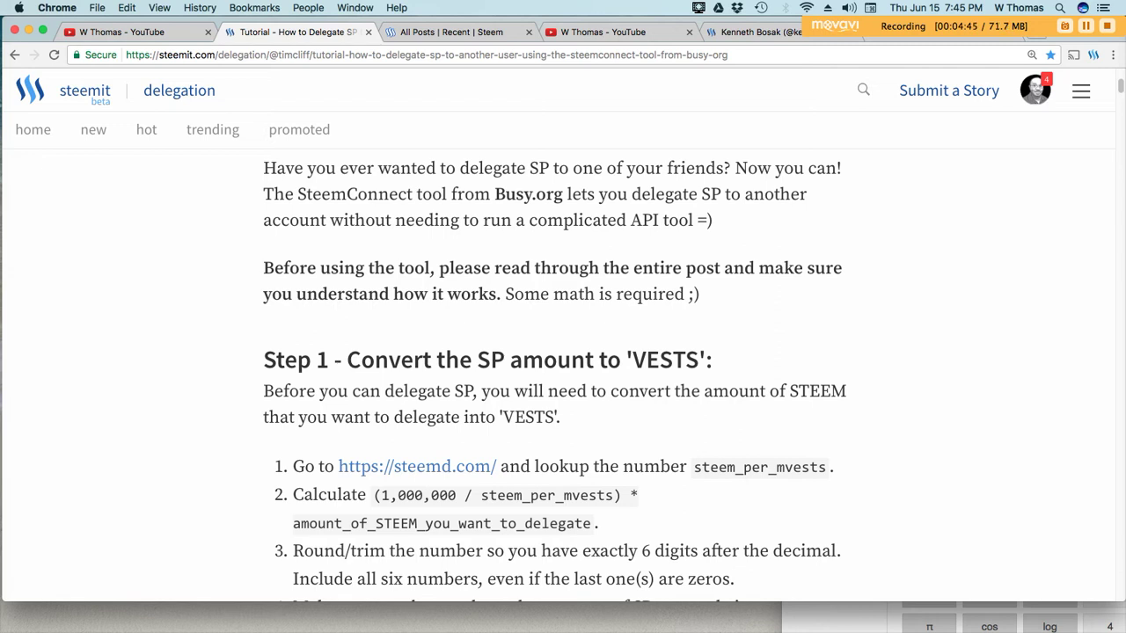
pyautogui.click(451, 32)
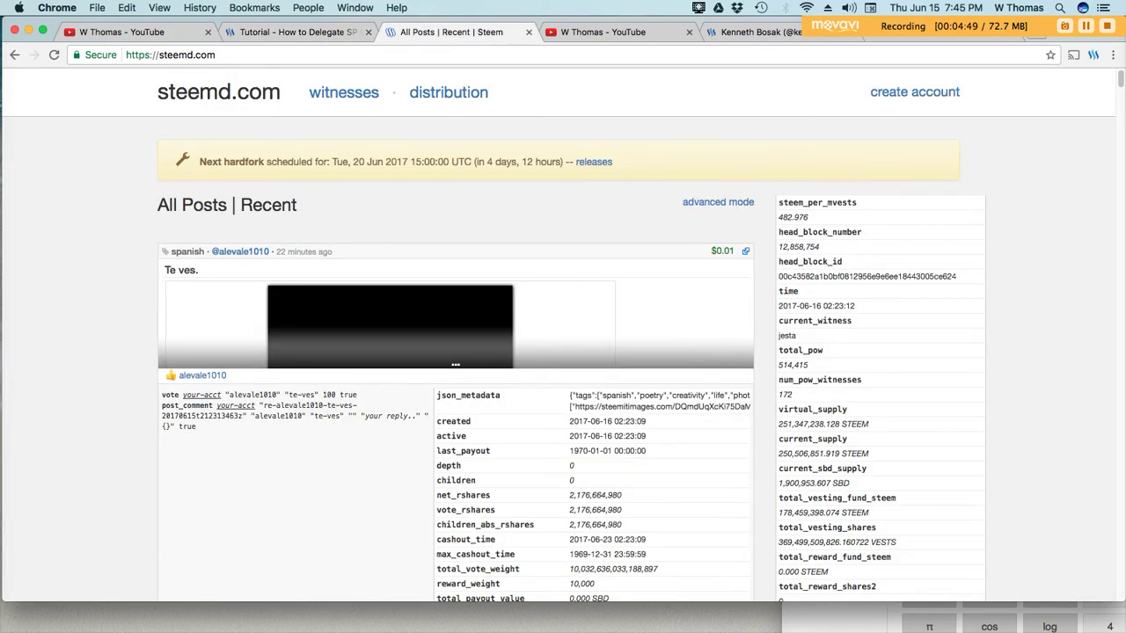
pyautogui.click(295, 32)
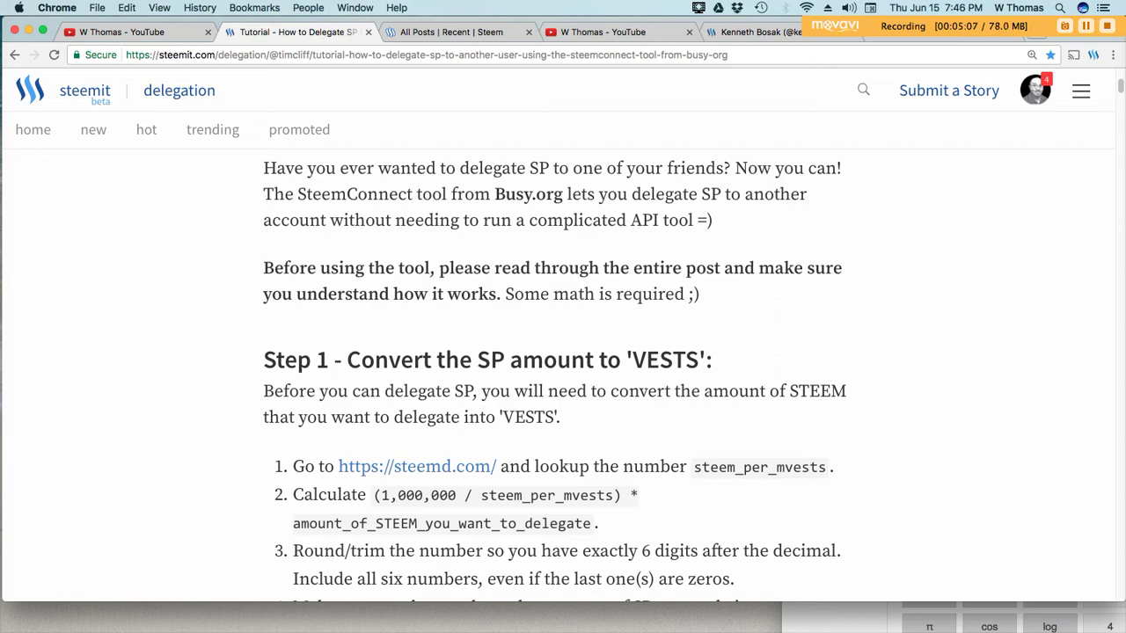
# Bring up the Google calculator and enter 1000000
pyautogui.press('super+grave')
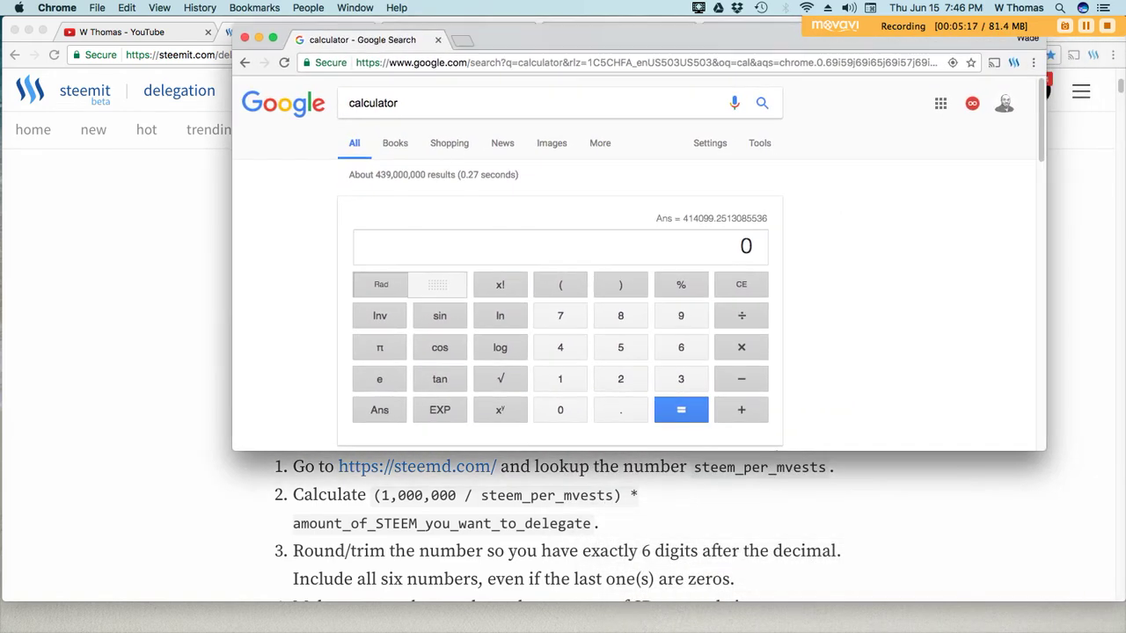
pyautogui.click(559, 378)
pyautogui.click(560, 410)
pyautogui.click(560, 410)
pyautogui.click(560, 410)
pyautogui.click(560, 410)
pyautogui.click(560, 410)
pyautogui.click(560, 410)
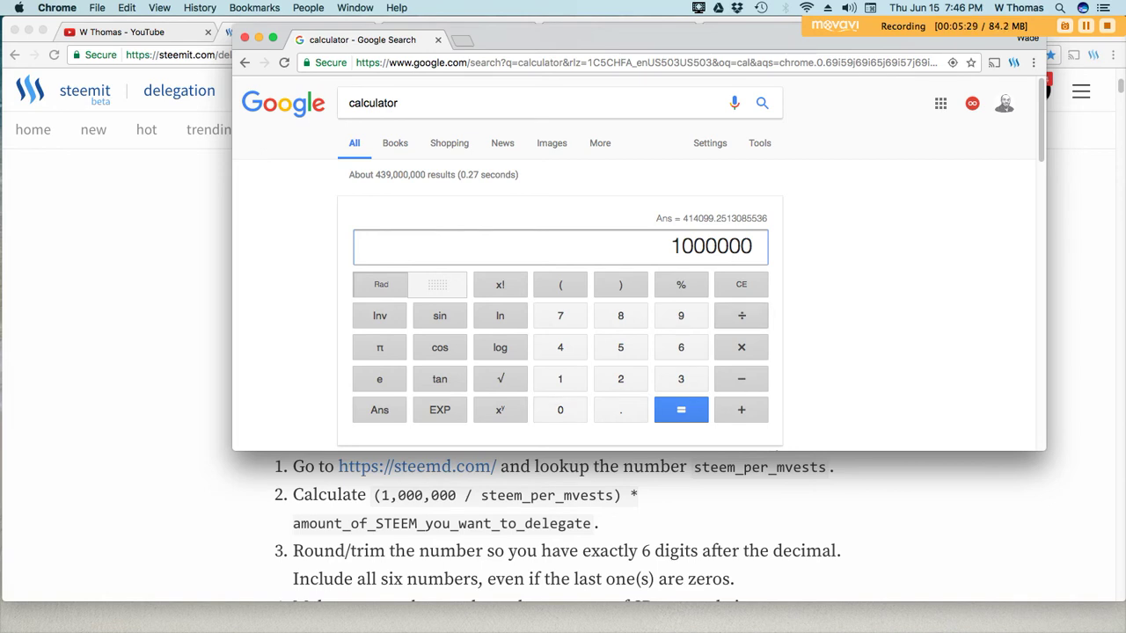
# Compute 1000000 ÷ 482.976 × 200 = 414099.251309 VESTS and close the calculator window
pyautogui.write('/')
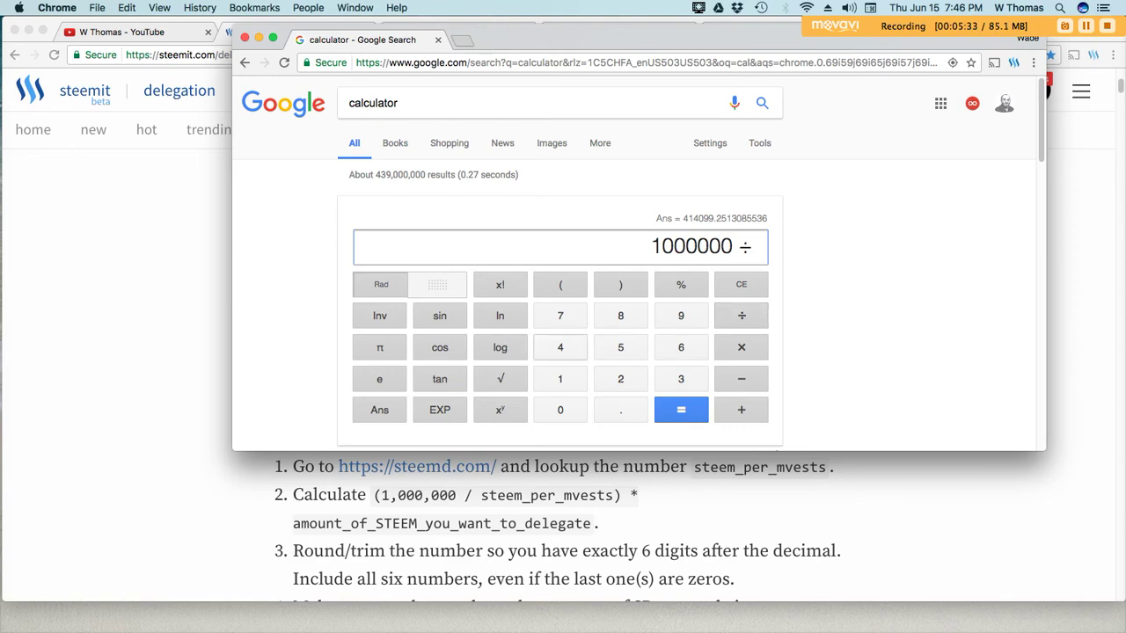
pyautogui.write('482')
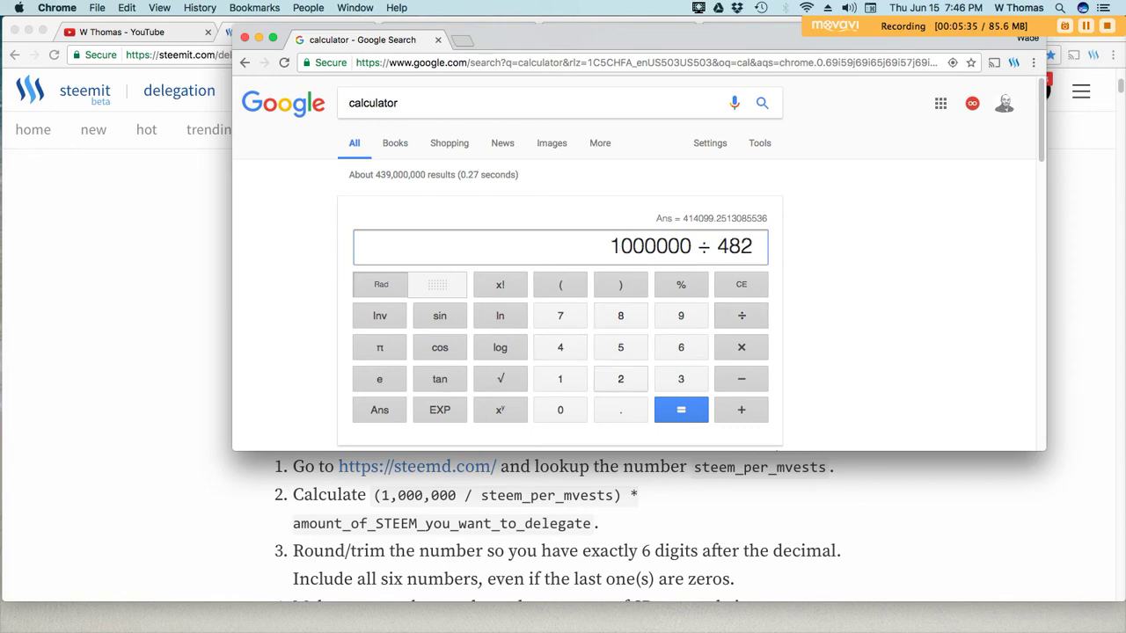
pyautogui.write('.')
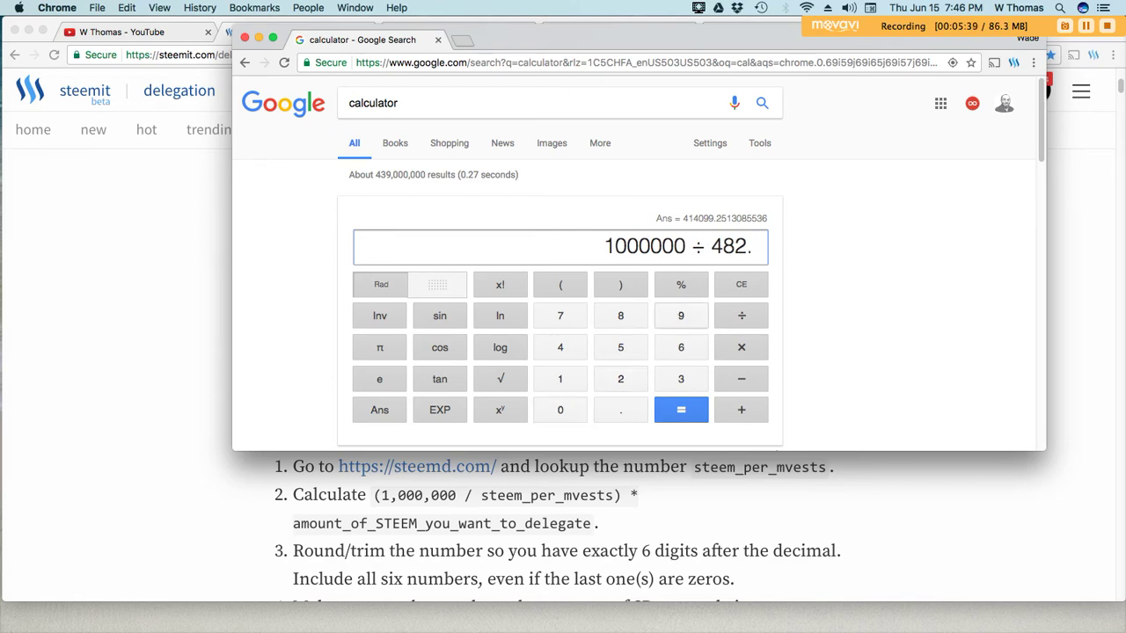
pyautogui.write('976')
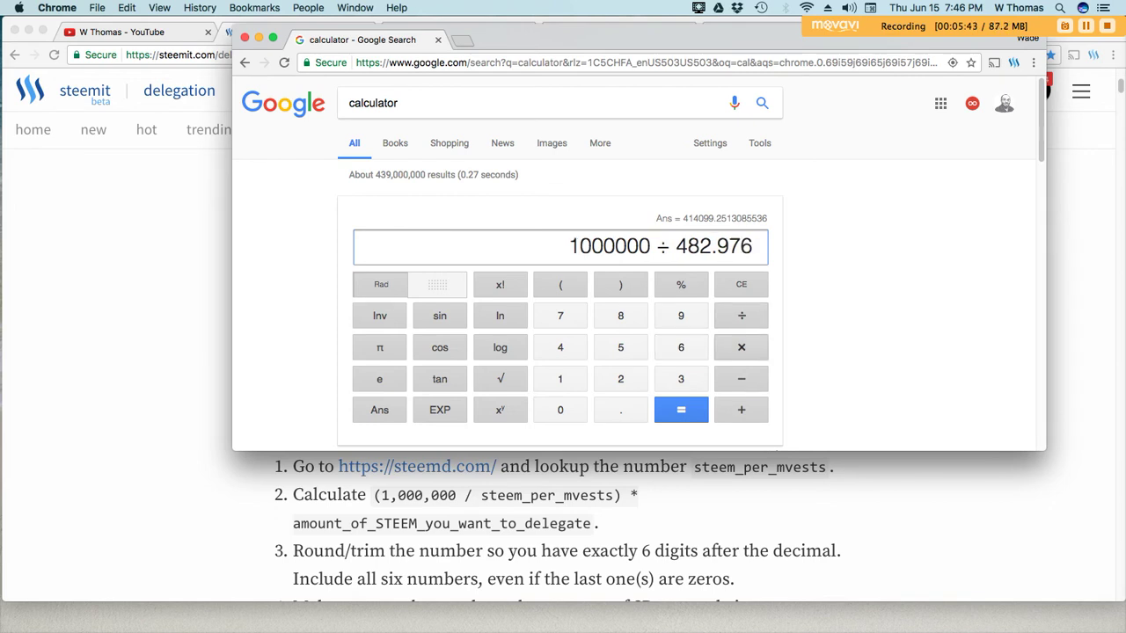
pyautogui.write('*')
pyautogui.write('200')
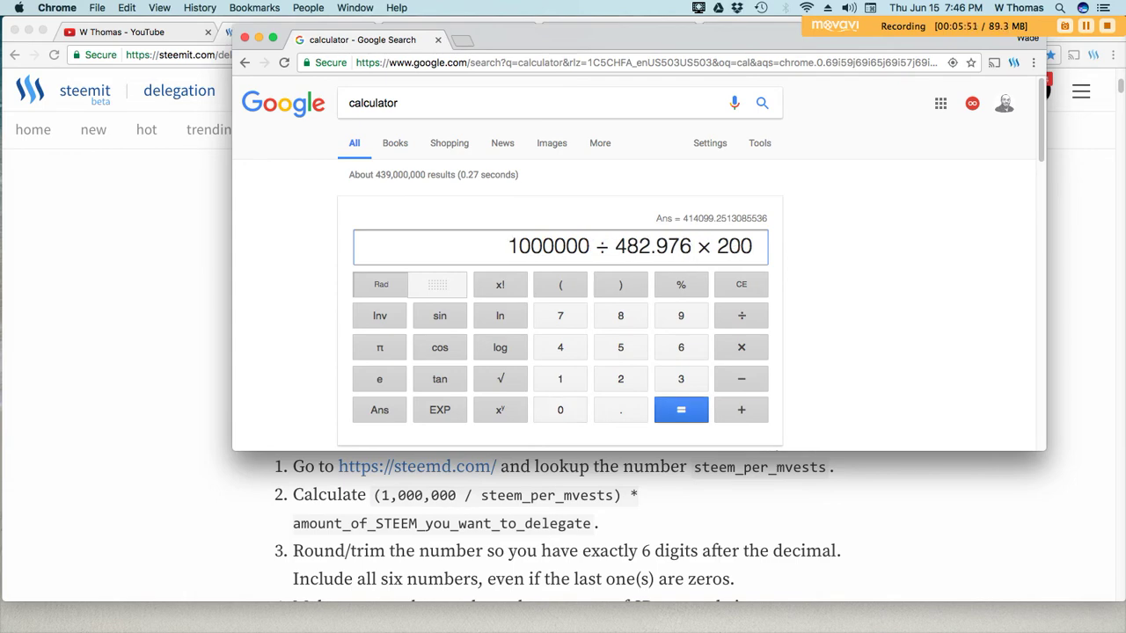
pyautogui.press('Return')
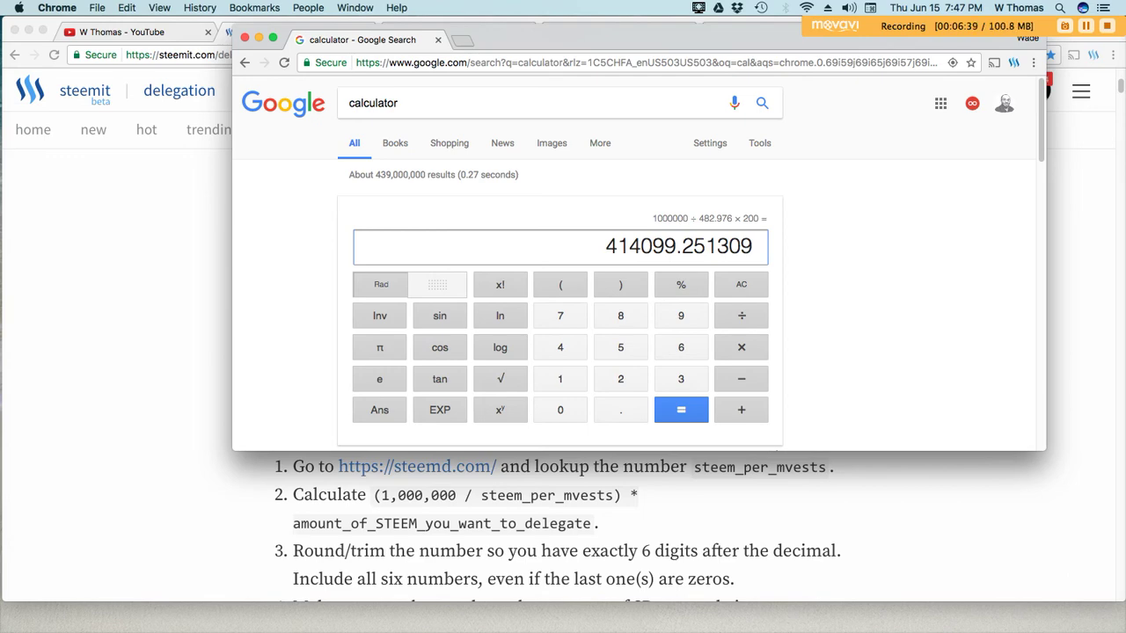
pyautogui.press('super+w')
pyautogui.scroll(-3, 563, 370)
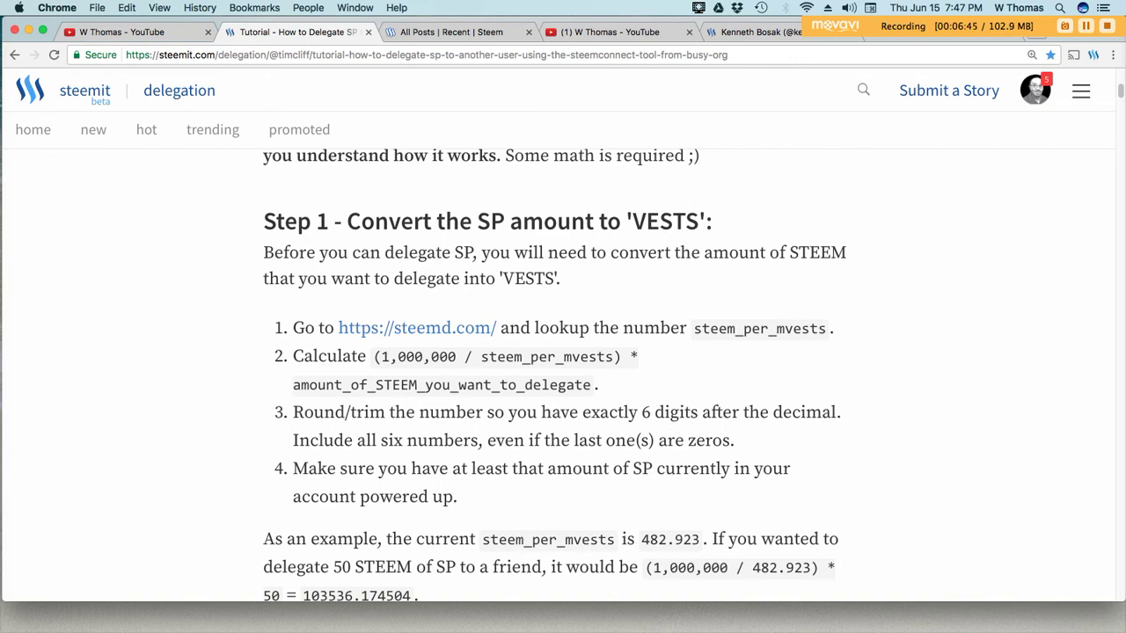
pyautogui.scroll(-1, 563, 369)
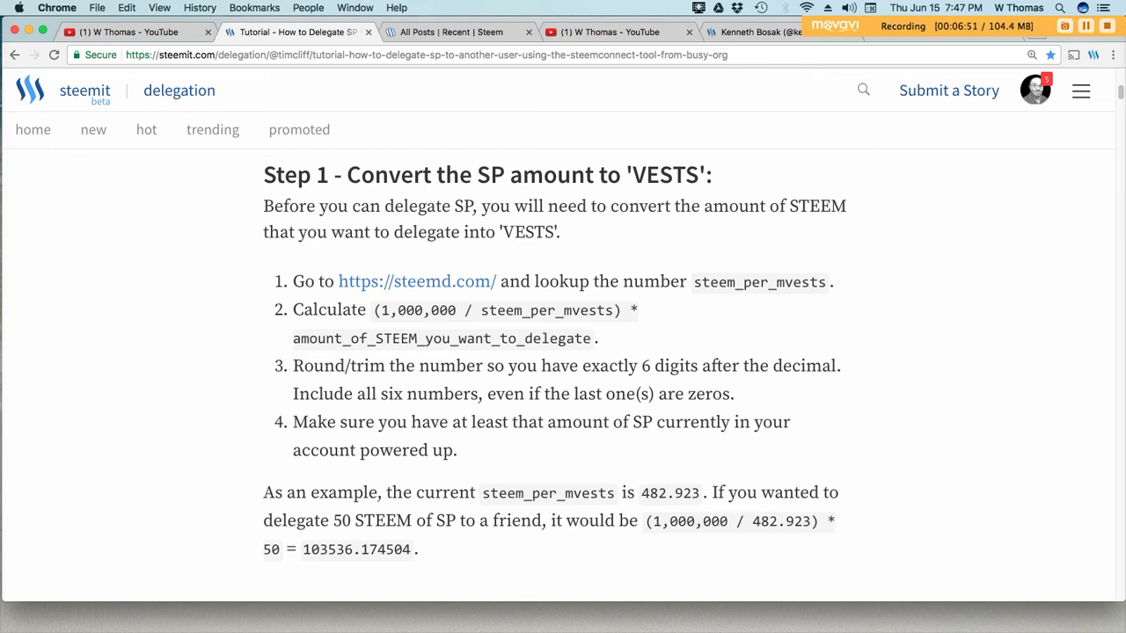
pyautogui.scroll(-5, 563, 370)
pyautogui.scroll(1, 558, 377)
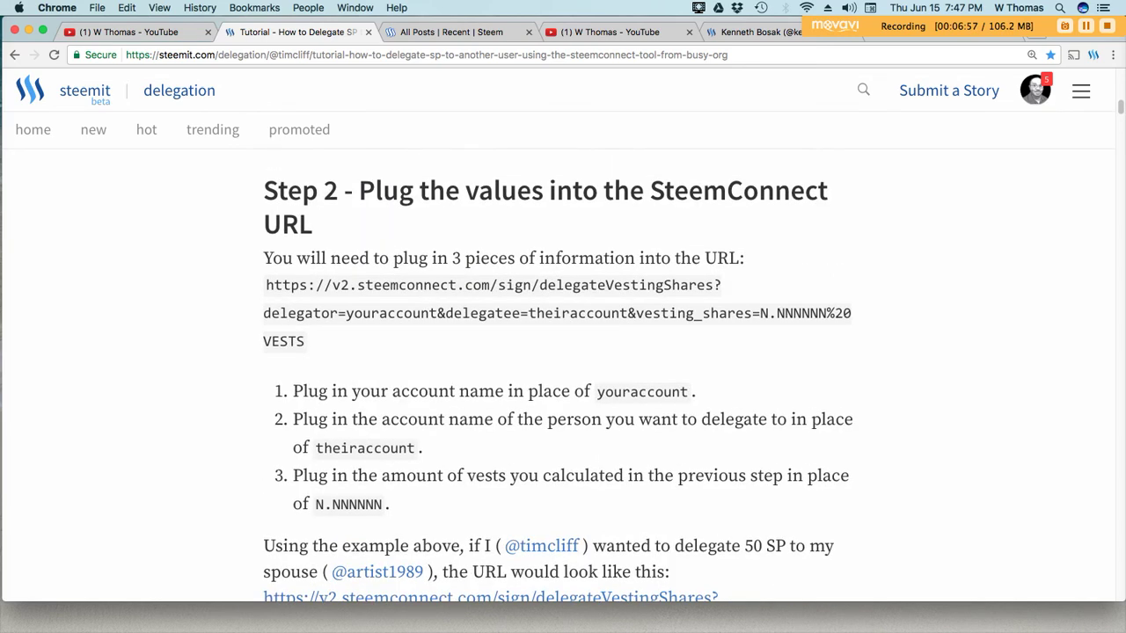
pyautogui.scroll(5, 558, 376)
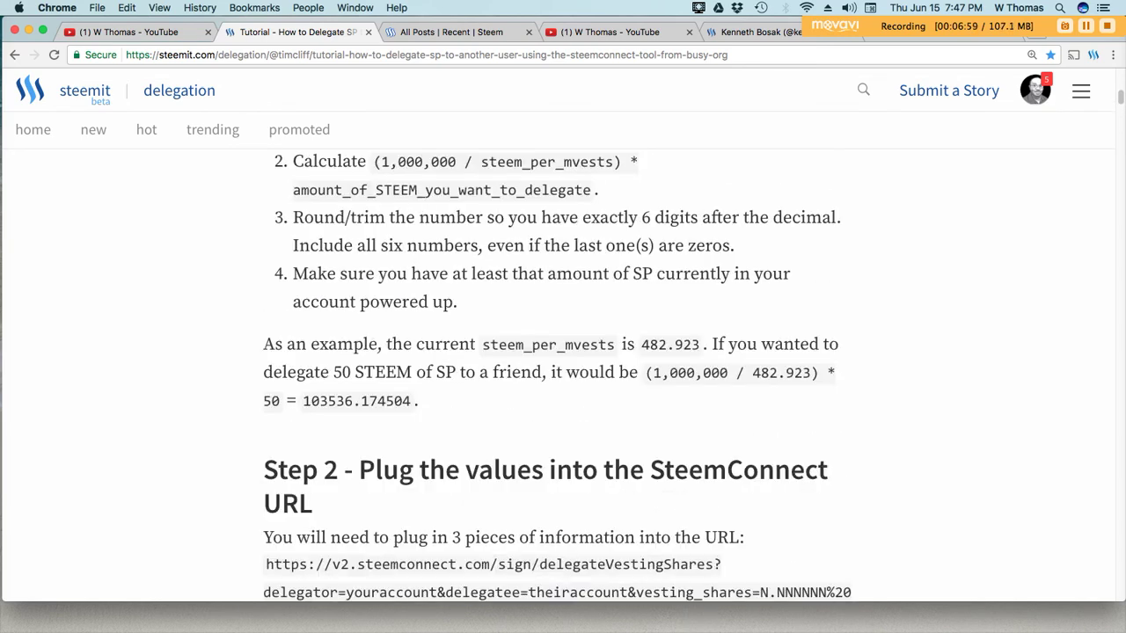
pyautogui.scroll(-3, 558, 377)
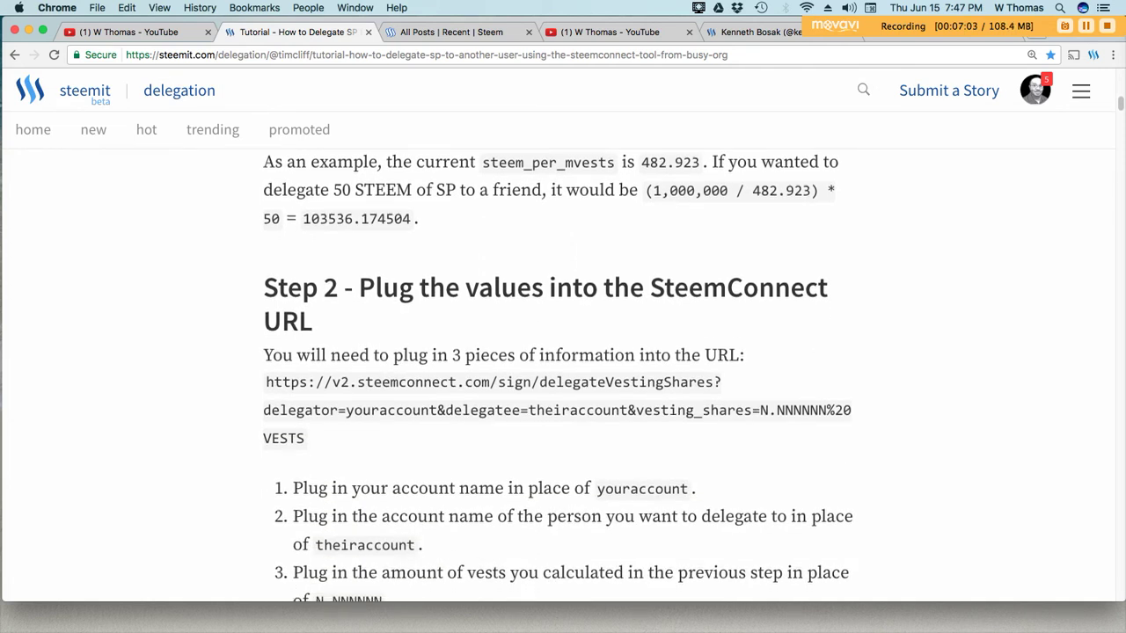
# Copy the Step 2 SteemConnect URL template and scroll down to Step 3
pyautogui.moveTo(266, 378); pyautogui.dragTo(305, 435)
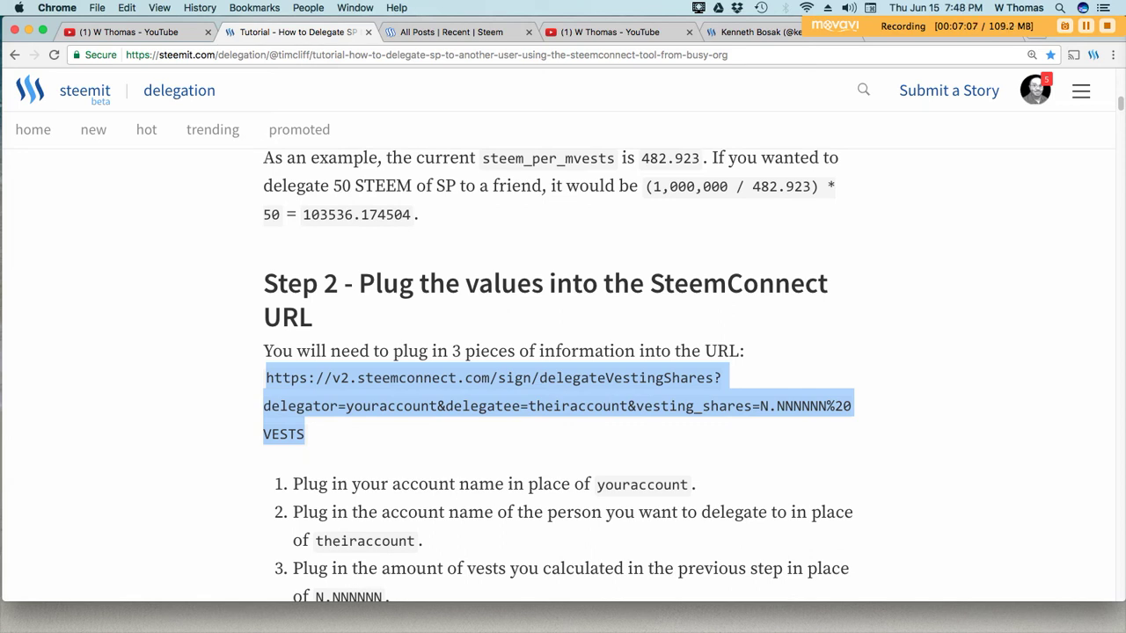
pyautogui.rightClick(637, 401)
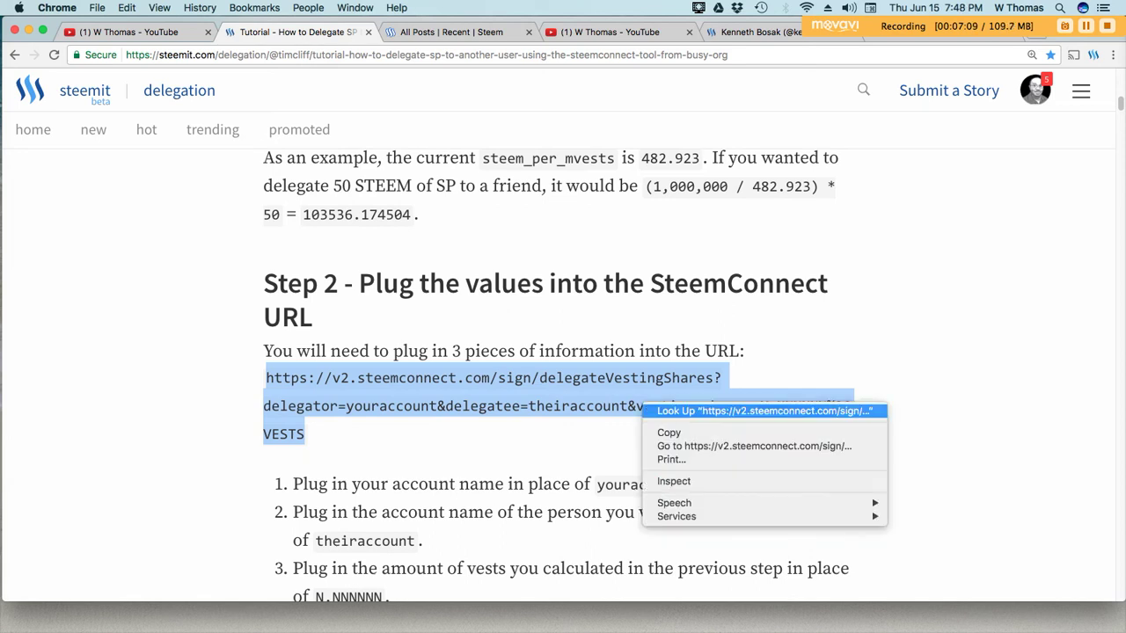
pyautogui.click(668, 433)
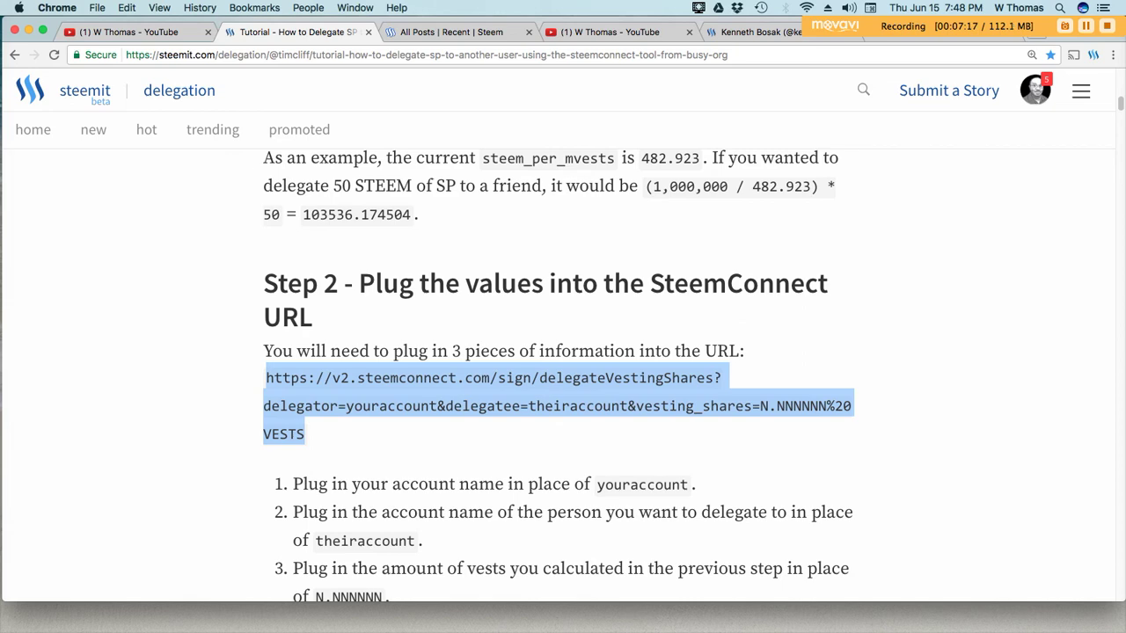
pyautogui.scroll(-3, 563, 378)
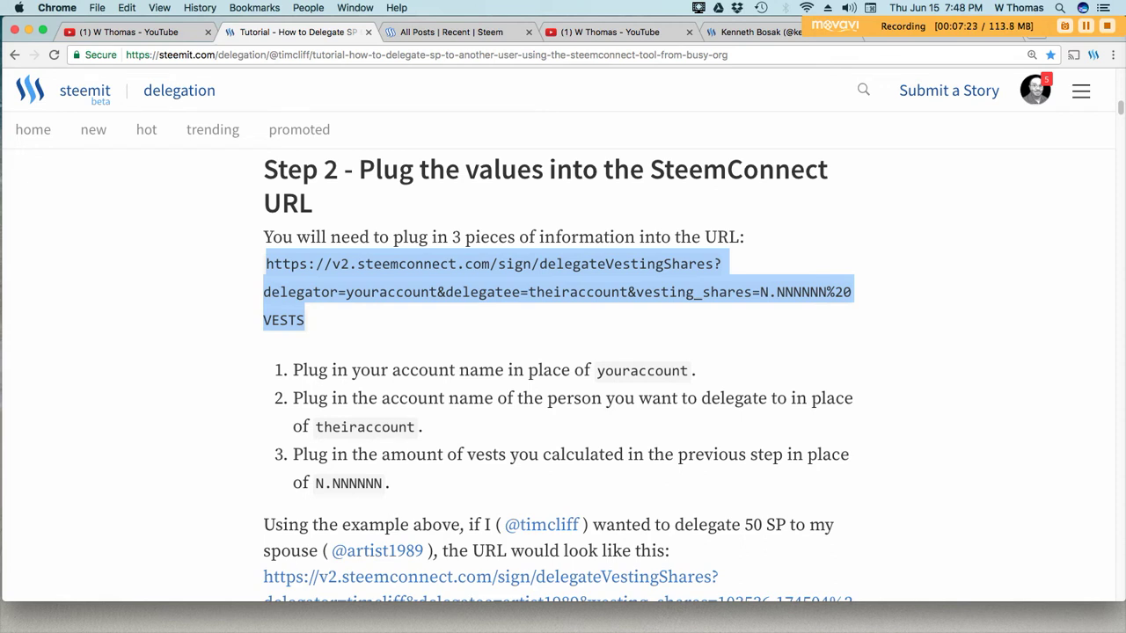
pyautogui.scroll(-5, 563, 379)
pyautogui.scroll(-3, 563, 369)
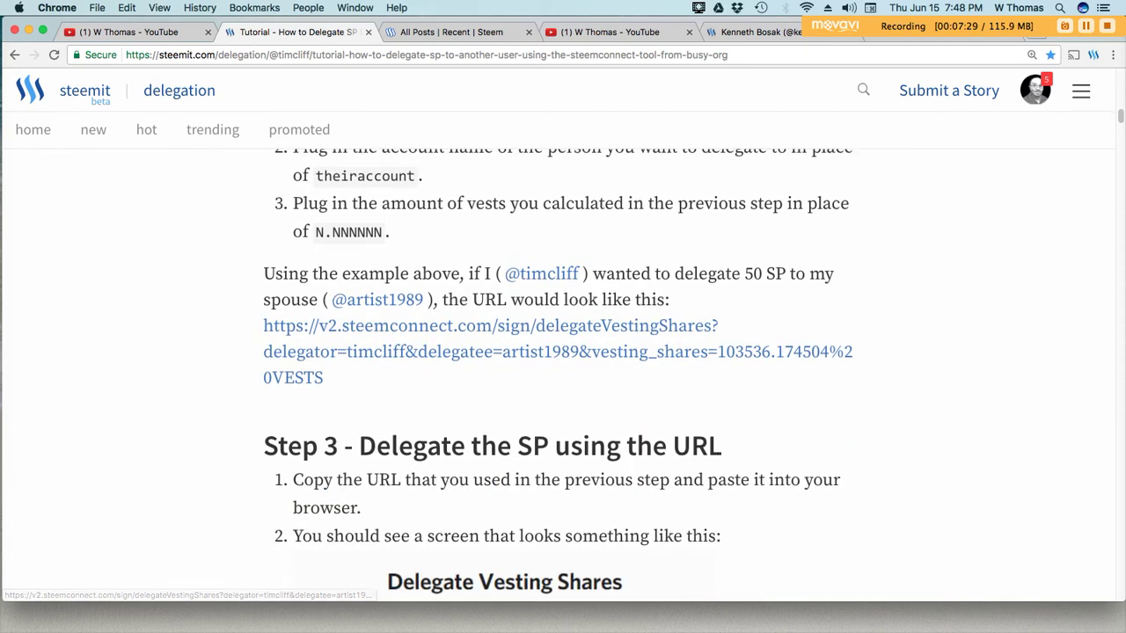
pyautogui.scroll(-2, 563, 369)
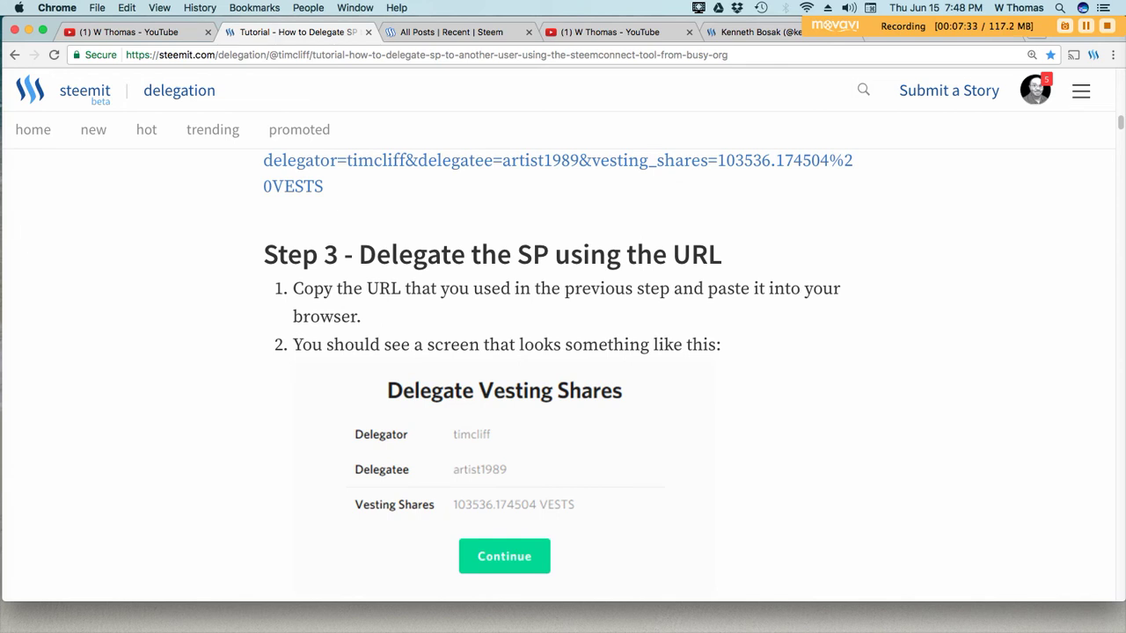
pyautogui.scroll(-4, 563, 369)
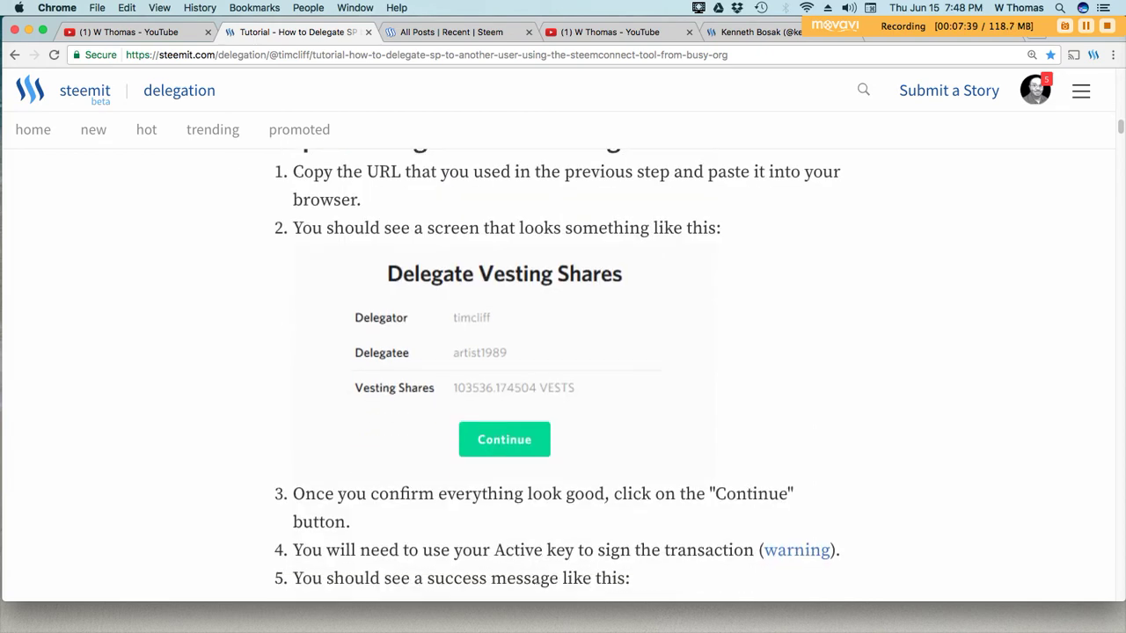
pyautogui.scroll(-1, 563, 369)
pyautogui.scroll(2, 563, 370)
pyautogui.scroll(-2, 563, 370)
pyautogui.scroll(-1, 563, 370)
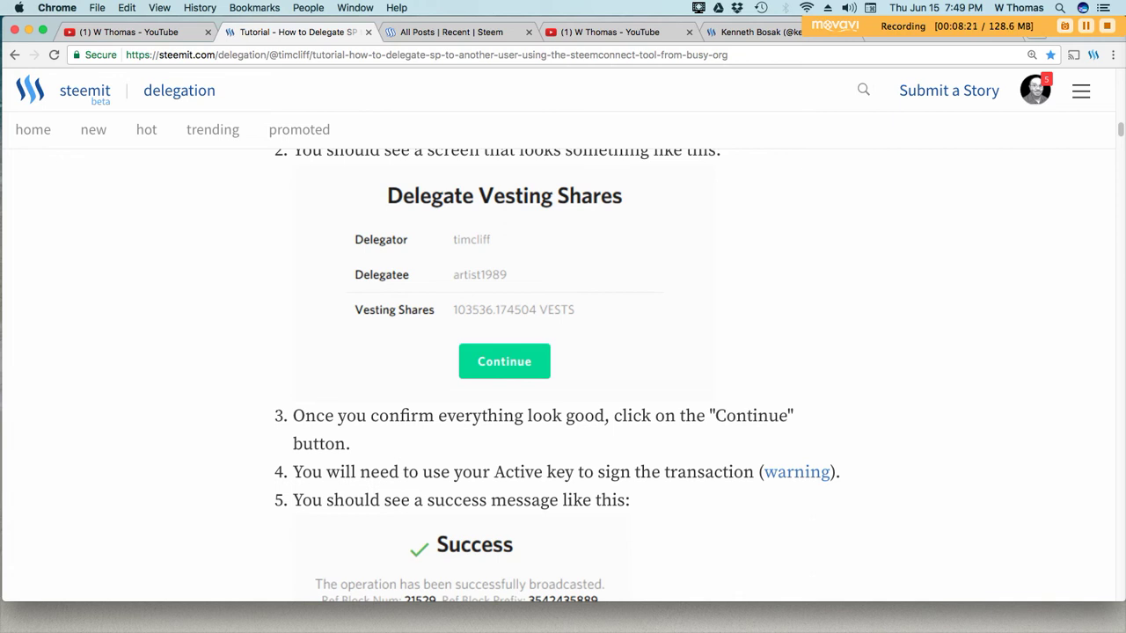
# Copy the selected SteemConnect delegation URL template
pyautogui.scroll(-2, 563, 370)
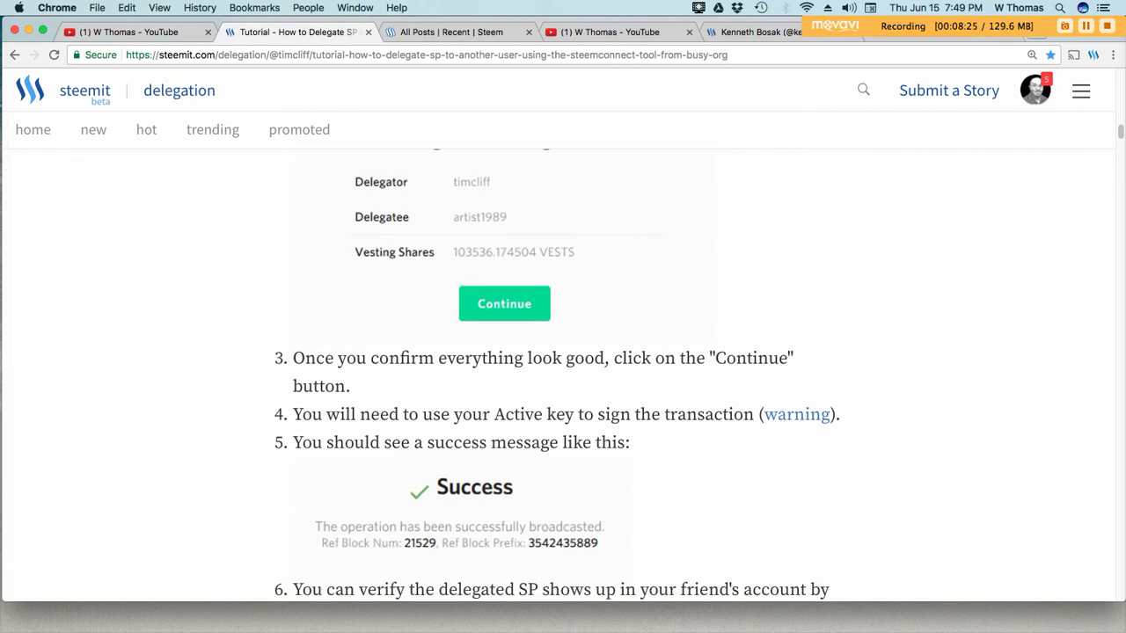
pyautogui.scroll(10, 563, 400)
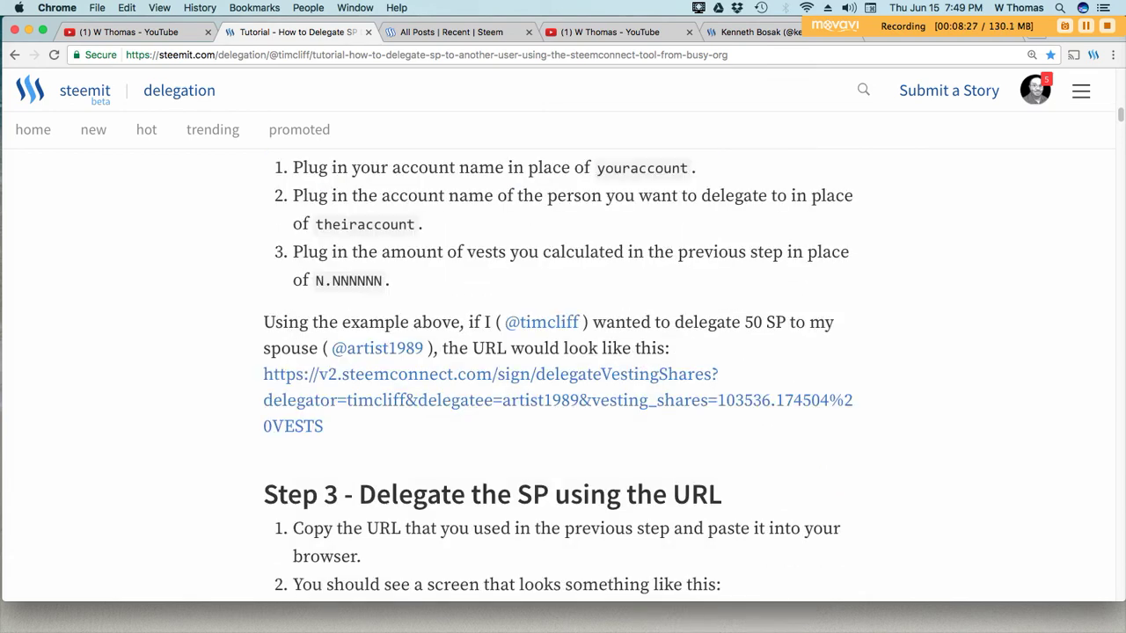
pyautogui.scroll(2, 563, 401)
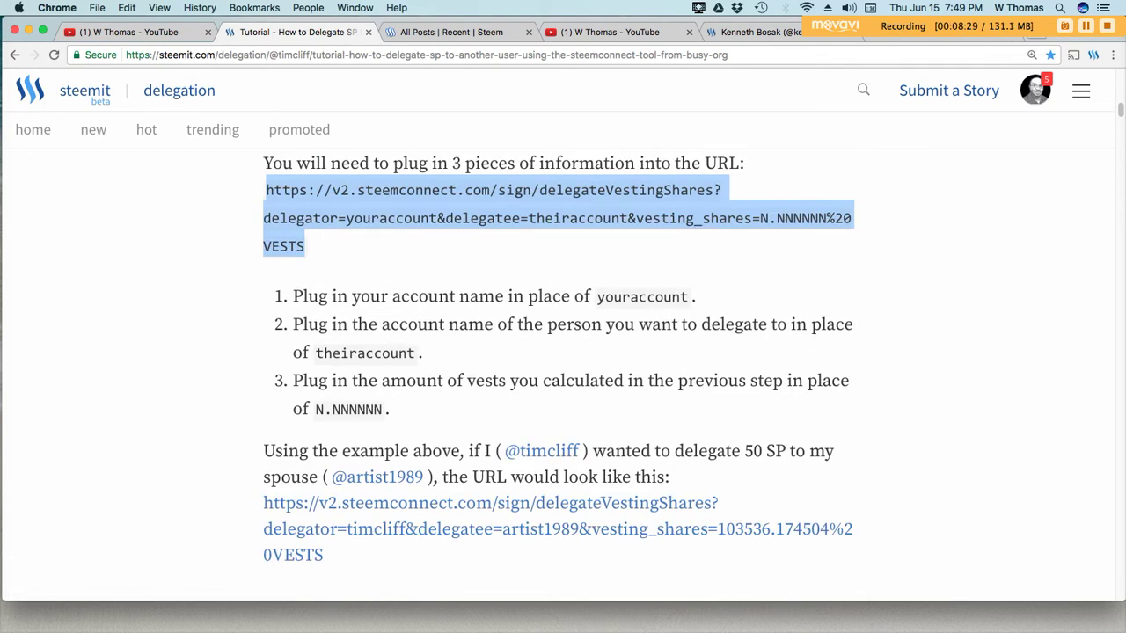
pyautogui.rightClick(559, 208)
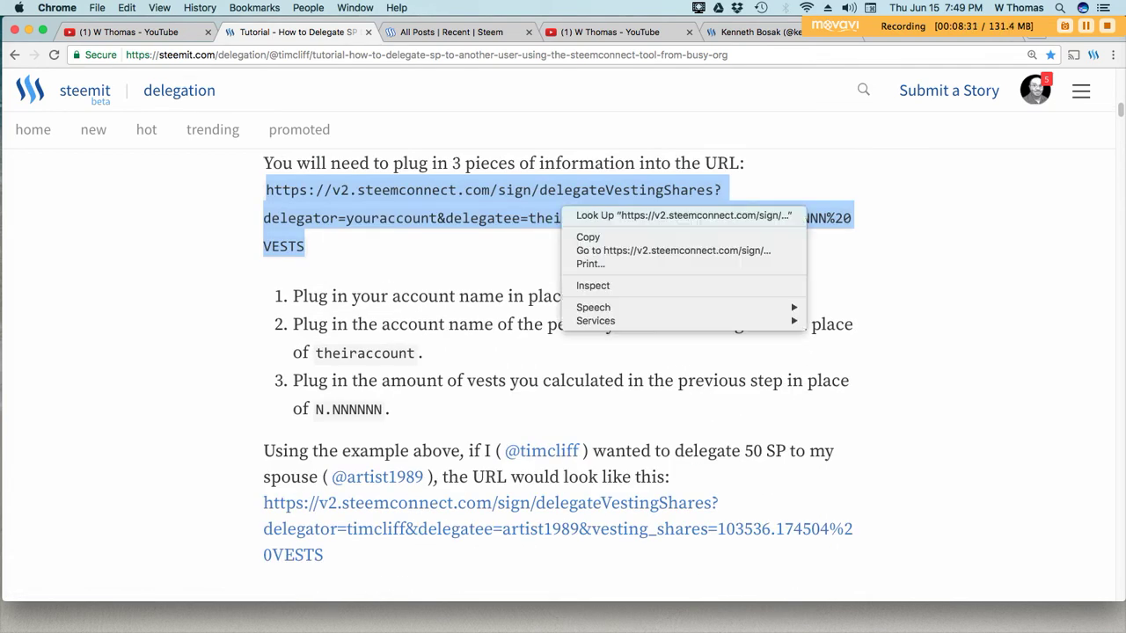
pyautogui.click(585, 237)
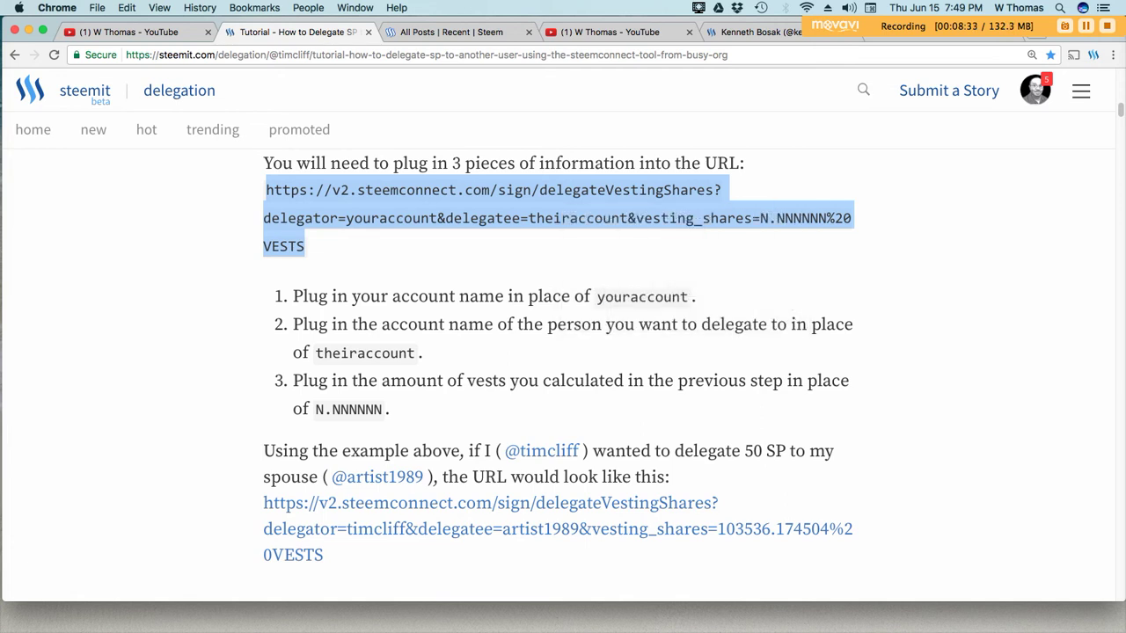
# Paste the template into the address bar and erase the youraccount placeholder
pyautogui.click(495, 55)
pyautogui.rightClick(495, 55)
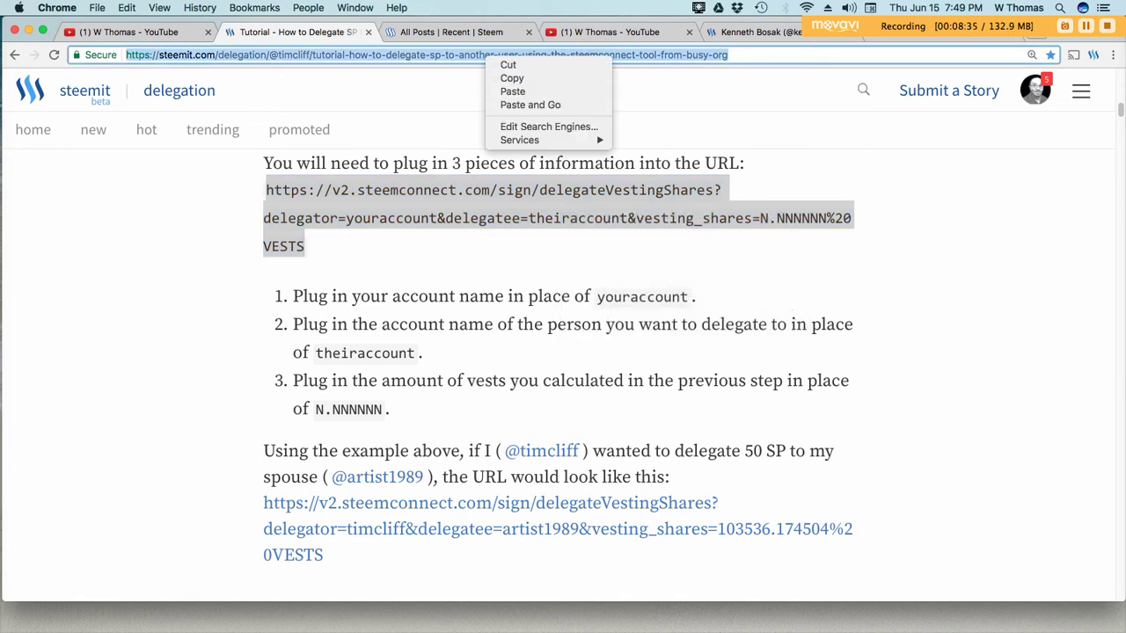
pyautogui.click(513, 92)
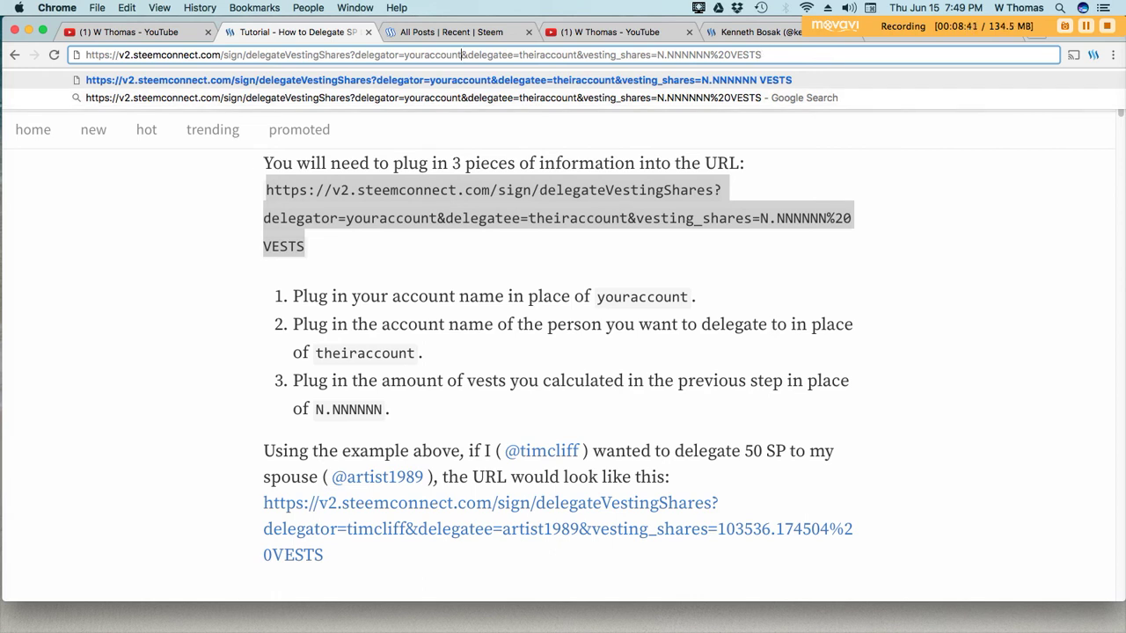
pyautogui.press('BackSpace')
pyautogui.press('BackSpace')
pyautogui.press('BackSpace')
pyautogui.press('BackSpace')
pyautogui.press('BackSpace')
pyautogui.press('BackSpace')
pyautogui.press('BackSpace')
pyautogui.press('BackSpace')
pyautogui.press('BackSpace')
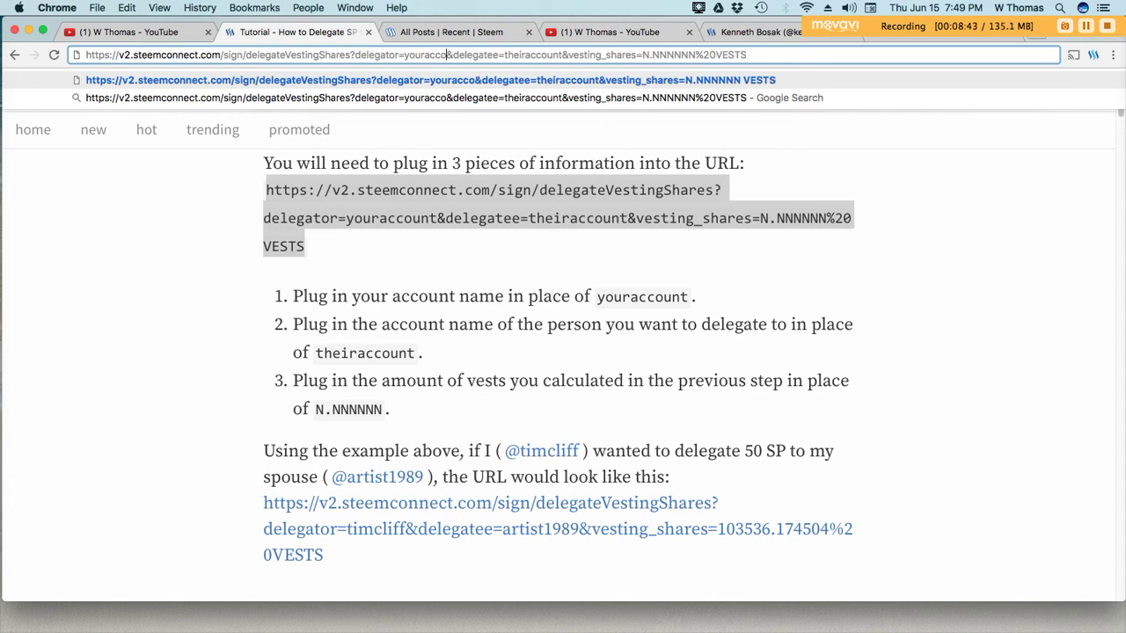
pyautogui.press('BackSpace')
pyautogui.press('BackSpace')
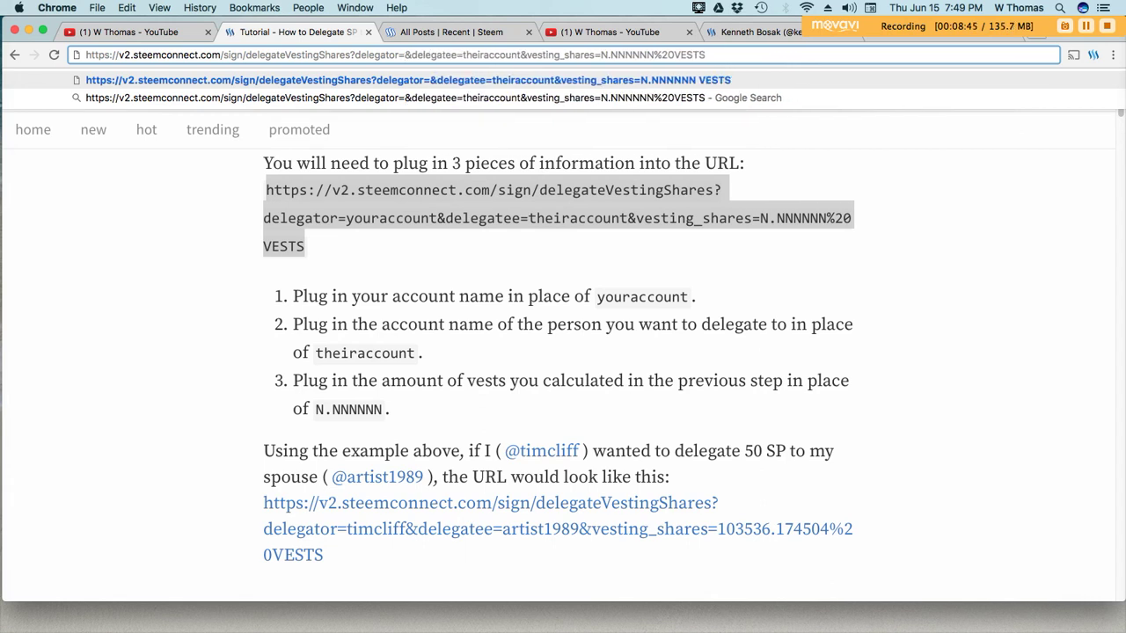
# Fill in the delegator and recipient account names plus 414099.251309 VESTS, then load the URL
pyautogui.write('wthomas')
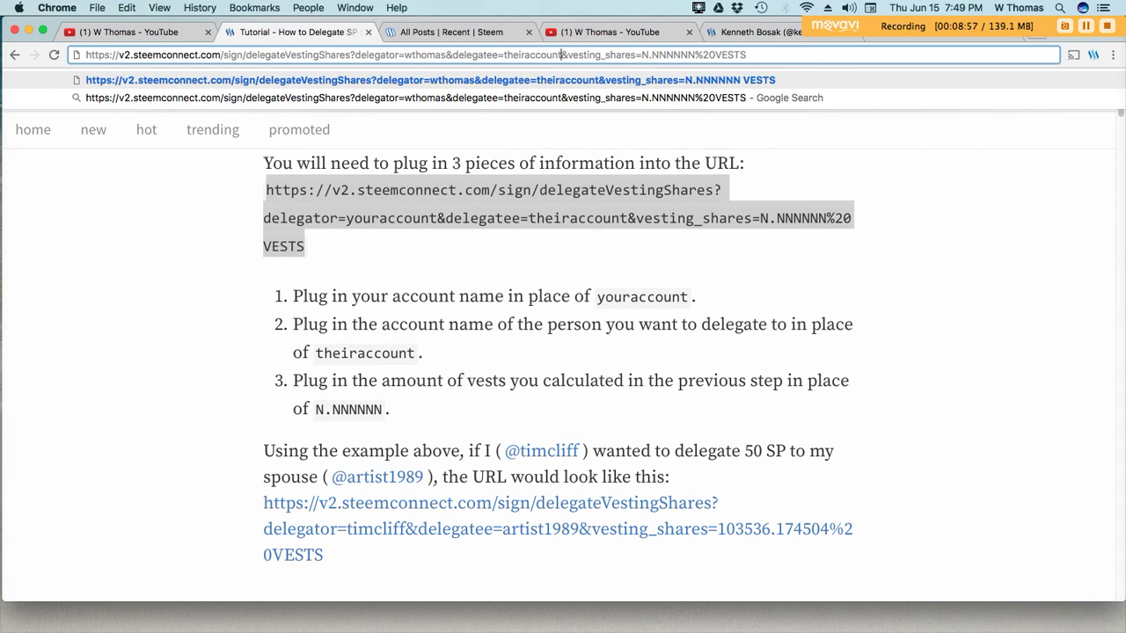
pyautogui.press('BackSpace')
pyautogui.press('BackSpace')
pyautogui.press('BackSpace')
pyautogui.press('BackSpace')
pyautogui.press('BackSpace')
pyautogui.press('BackSpace')
pyautogui.press('BackSpace')
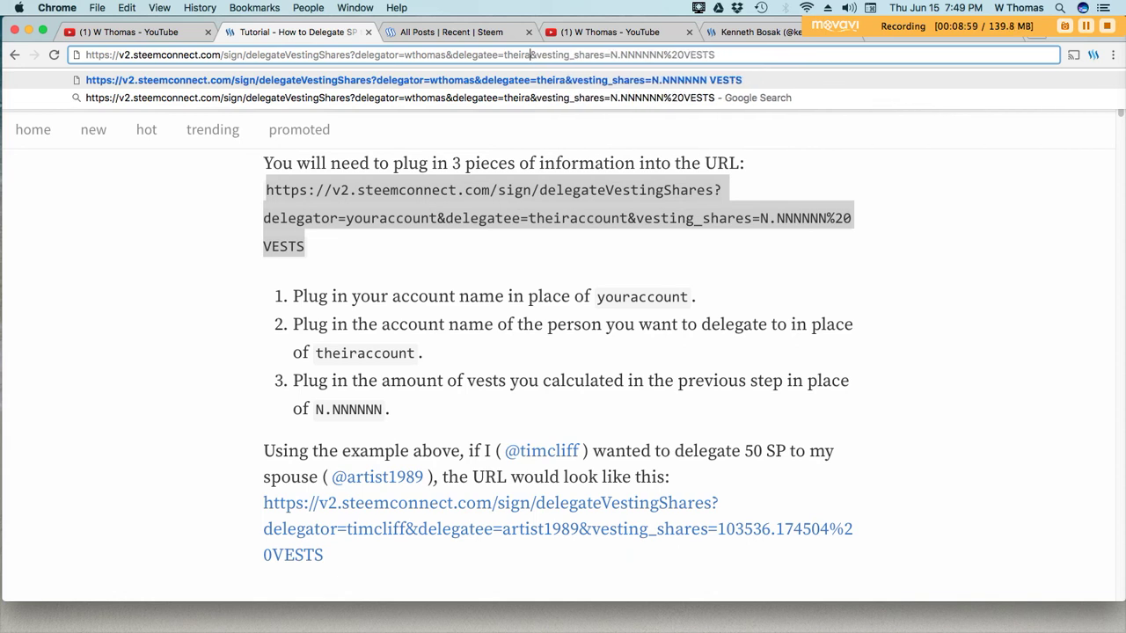
pyautogui.press('BackSpace')
pyautogui.press('BackSpace')
pyautogui.press('BackSpace')
pyautogui.press('BackSpace')
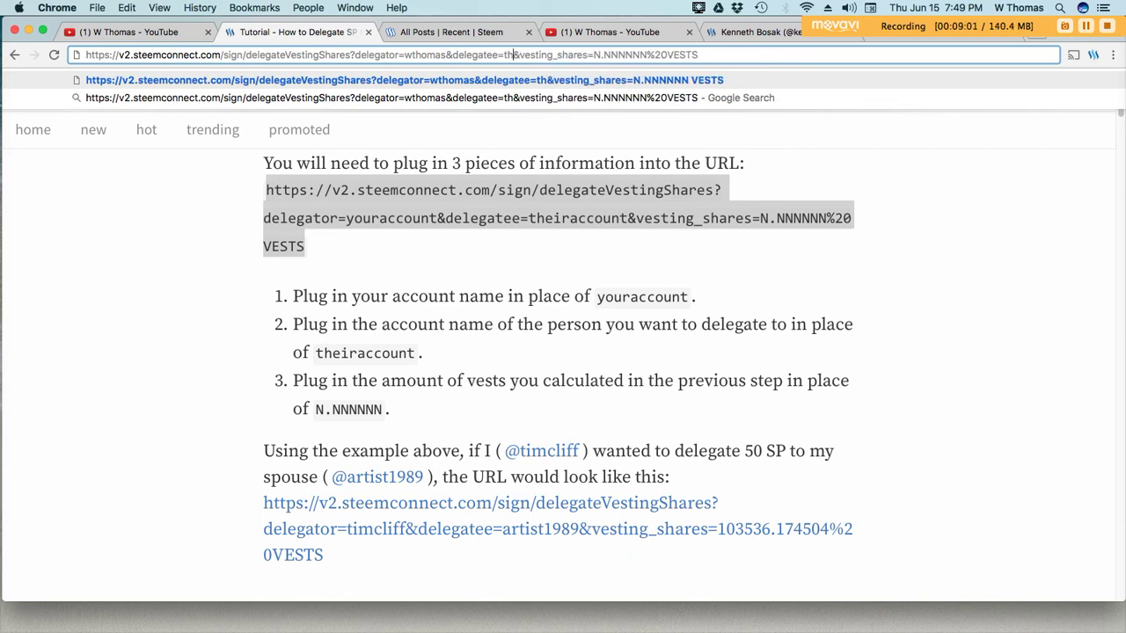
pyautogui.press('BackSpace')
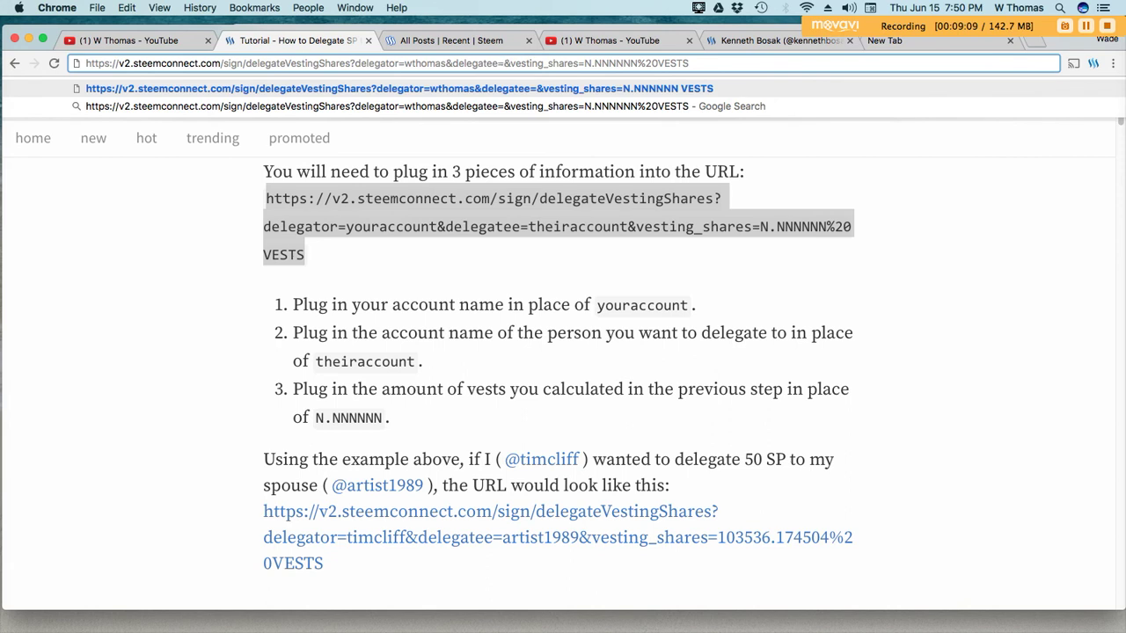
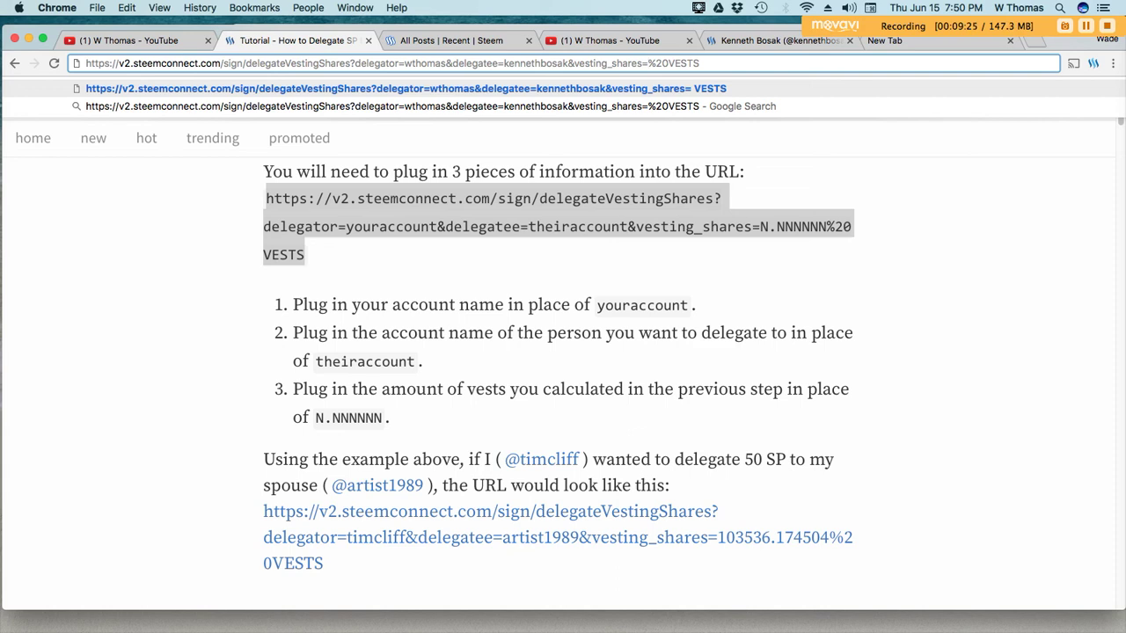
pyautogui.write('414099')
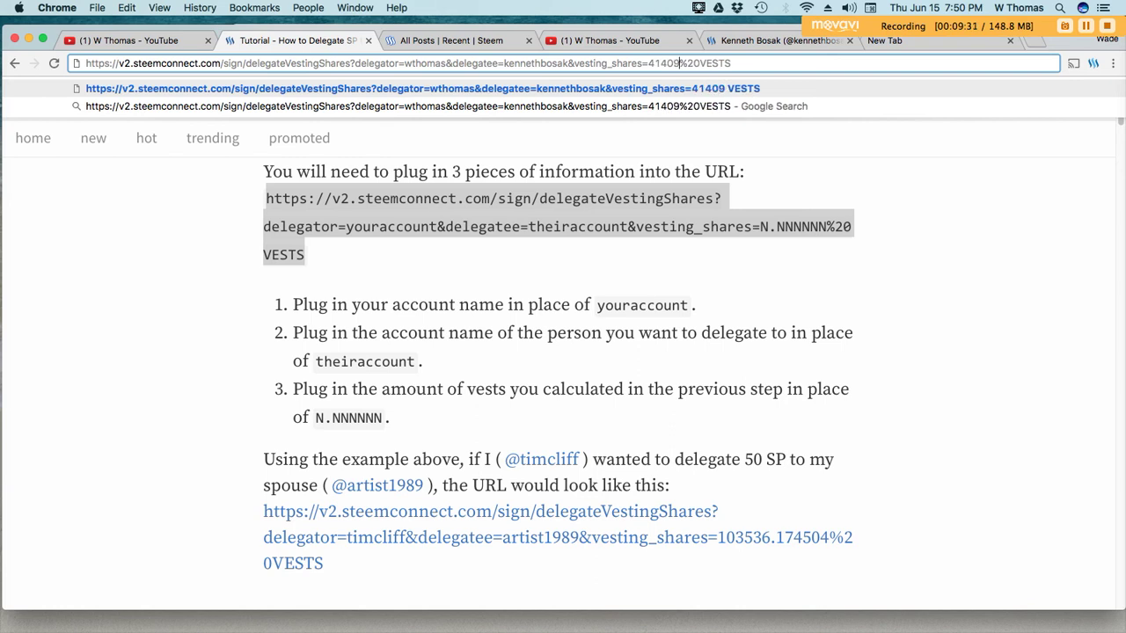
pyautogui.write('.251309')
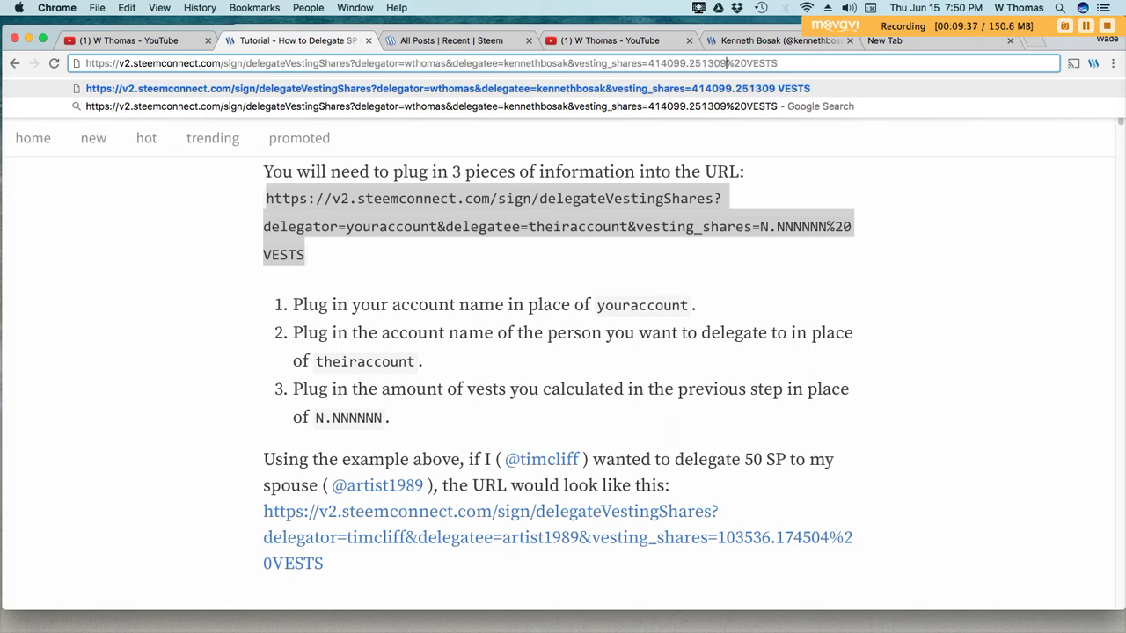
pyautogui.press('Return')
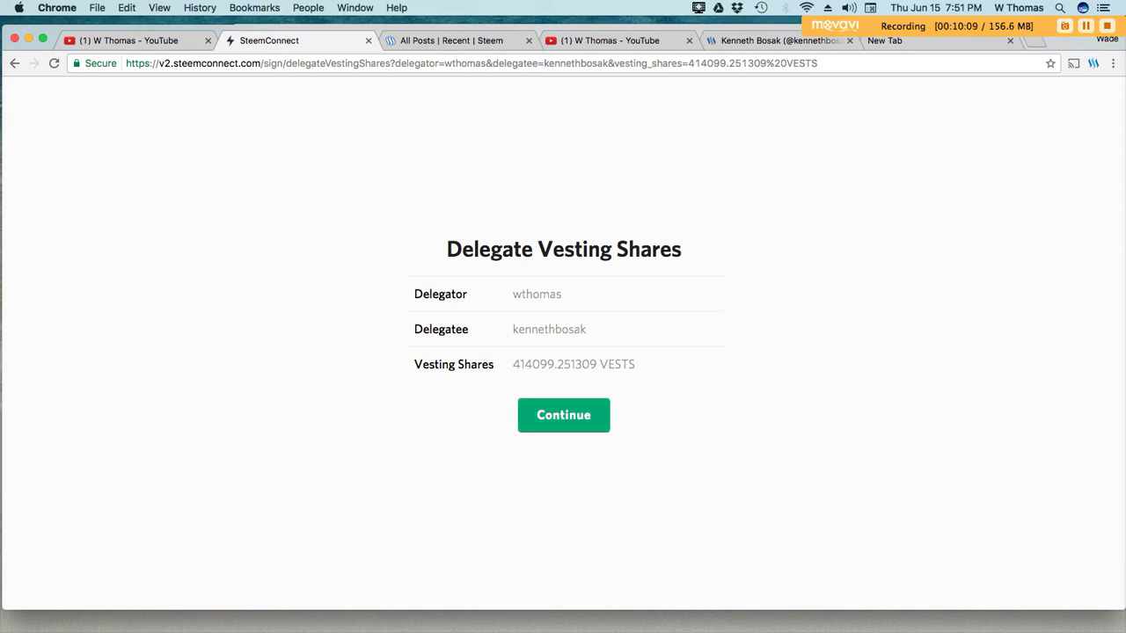
# Confirm the Delegate Vesting Shares summary and continue to SteemConnect sign-in
pyautogui.click(563, 415)
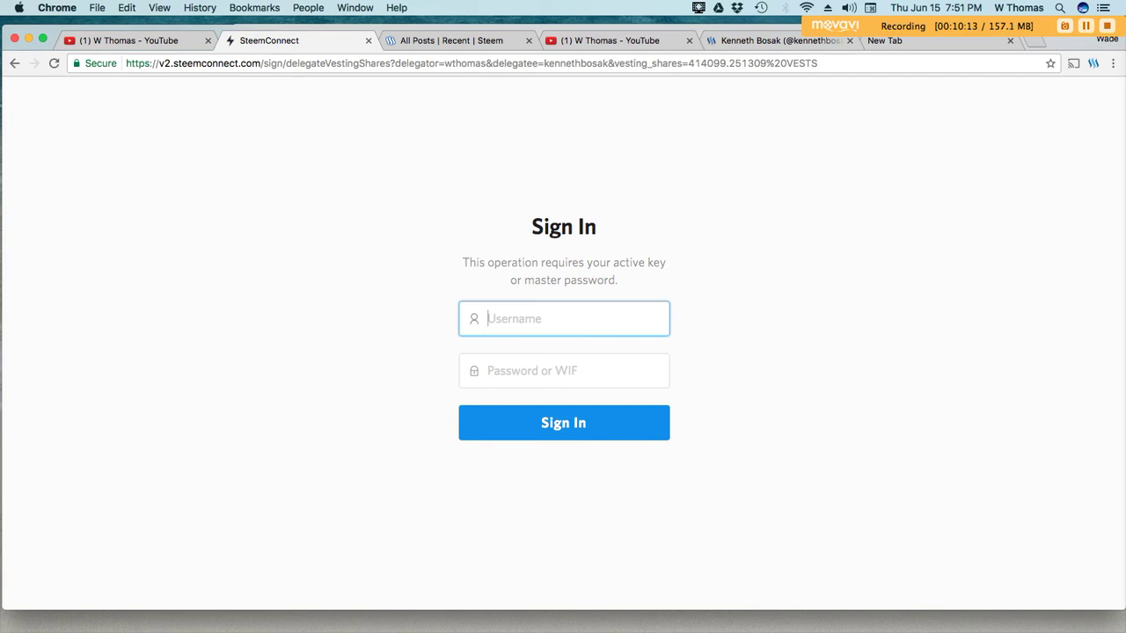
# Enter the account username and paste the active key into the password field
pyautogui.write('wthomas')
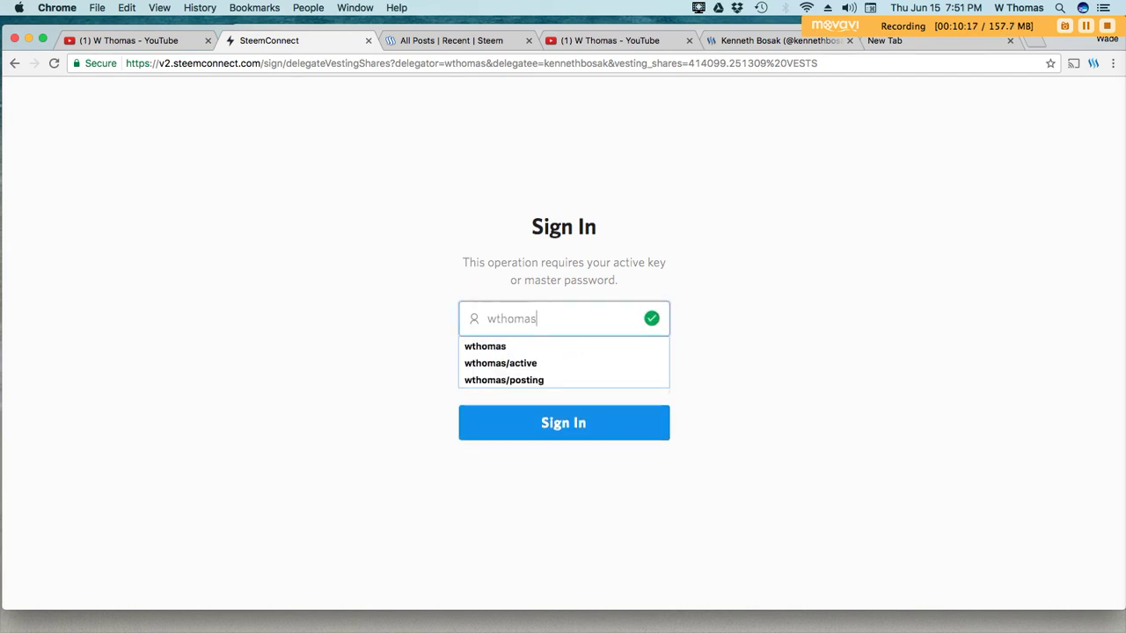
pyautogui.click(563, 370)
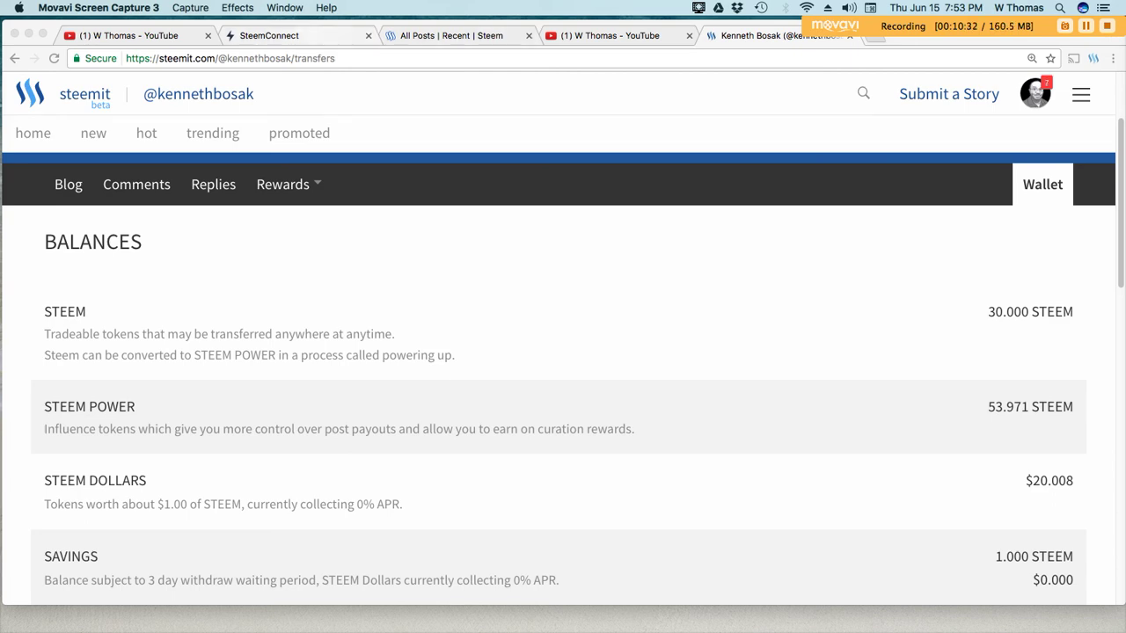
pyautogui.click(362, 33)
pyautogui.rightClick(520, 364)
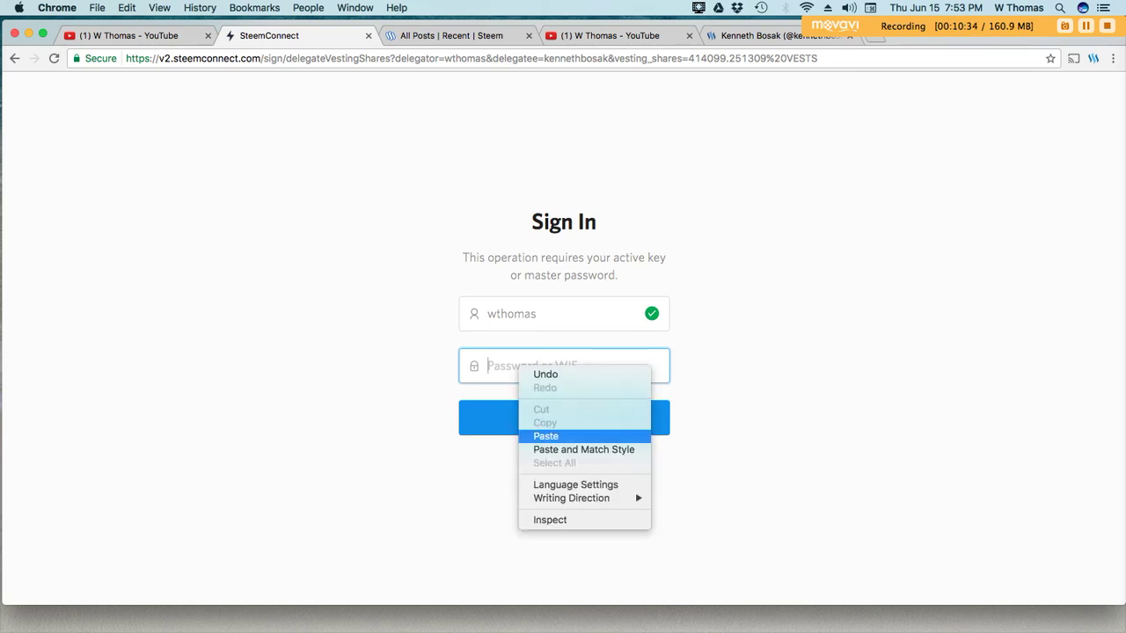
pyautogui.click(546, 437)
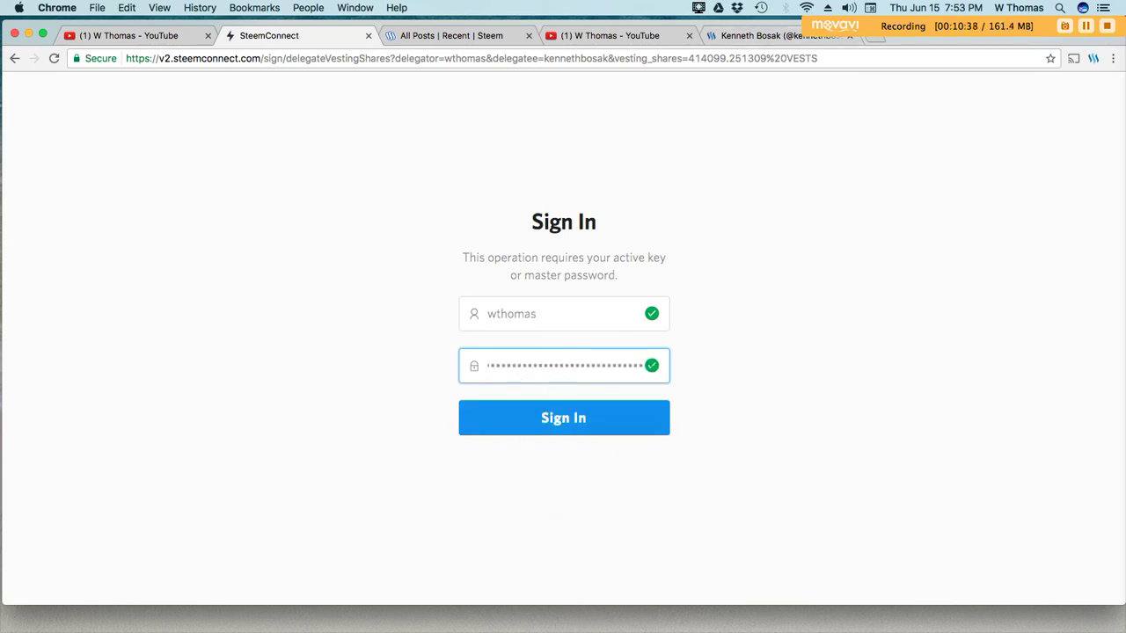
pyautogui.hotkey('ctrl', 'Tab')
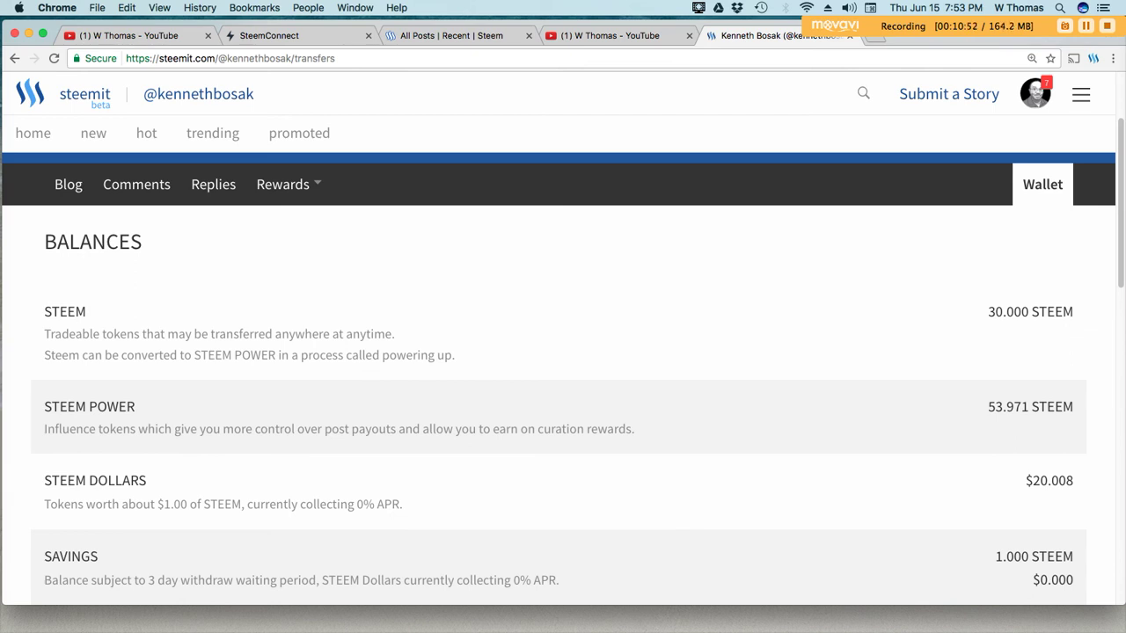
# Return to SteemConnect, then switch to the recipient's wallet tab to reload it
pyautogui.click(268, 35)
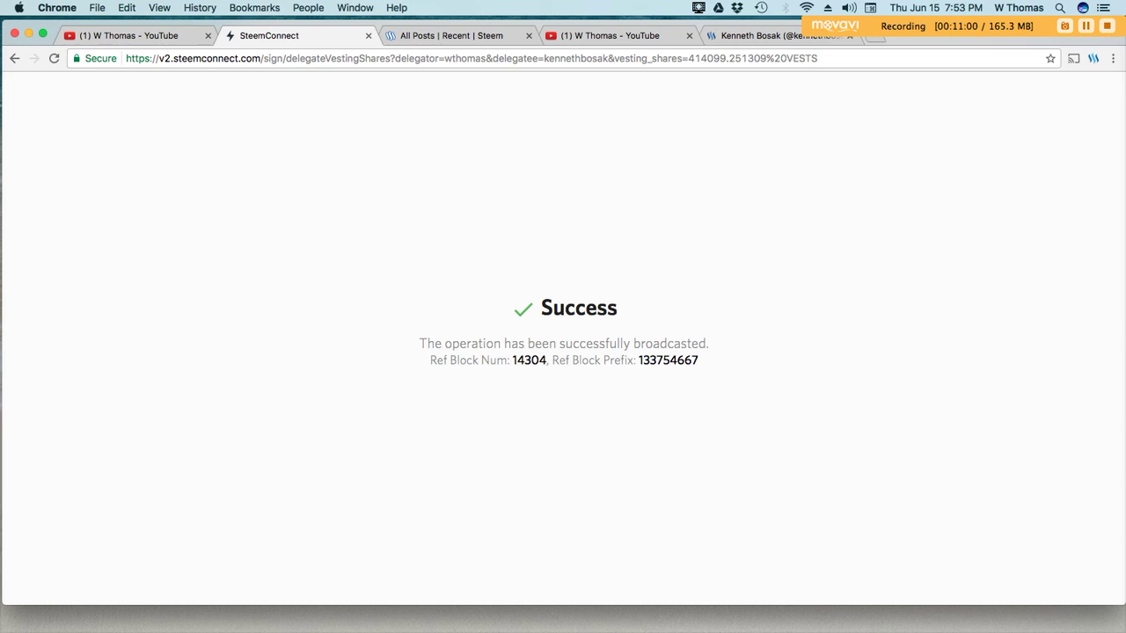
pyautogui.press('super+5')
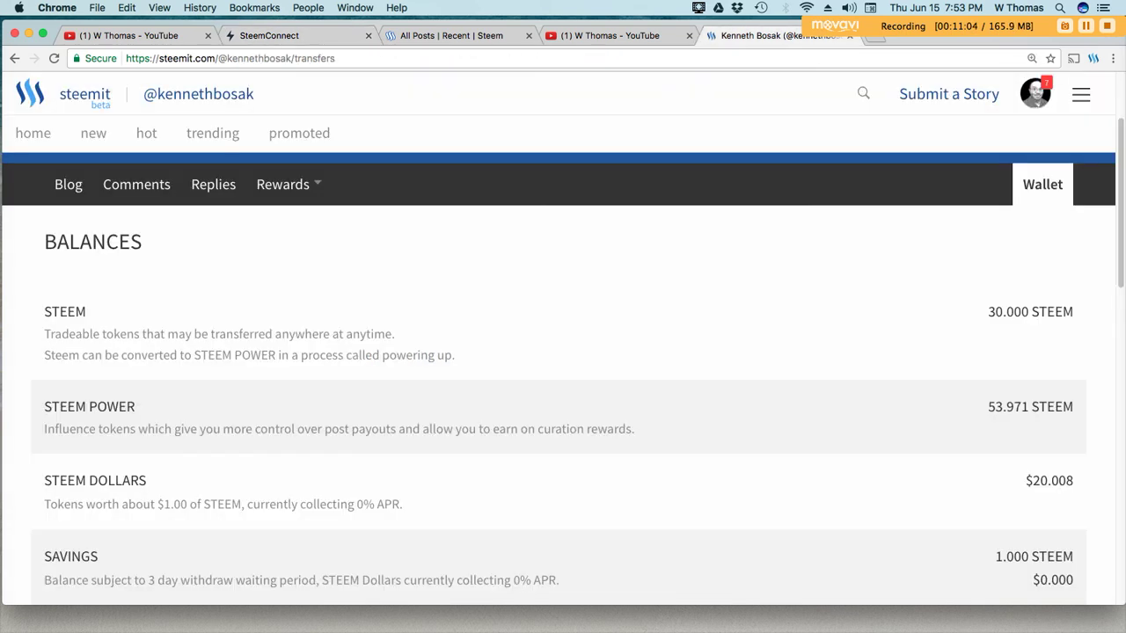
pyautogui.press('super+l')
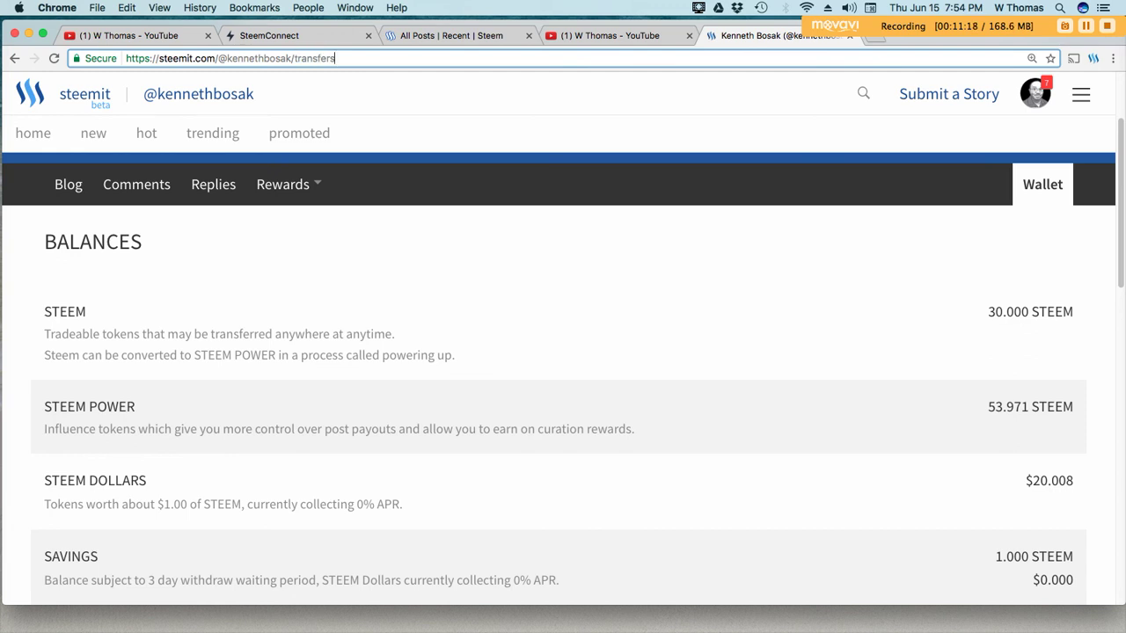
# Reload the recipient's wallet and find +200.000 STEEM delegated beside his 53.971 STEEM POWER
pyautogui.press('Return')
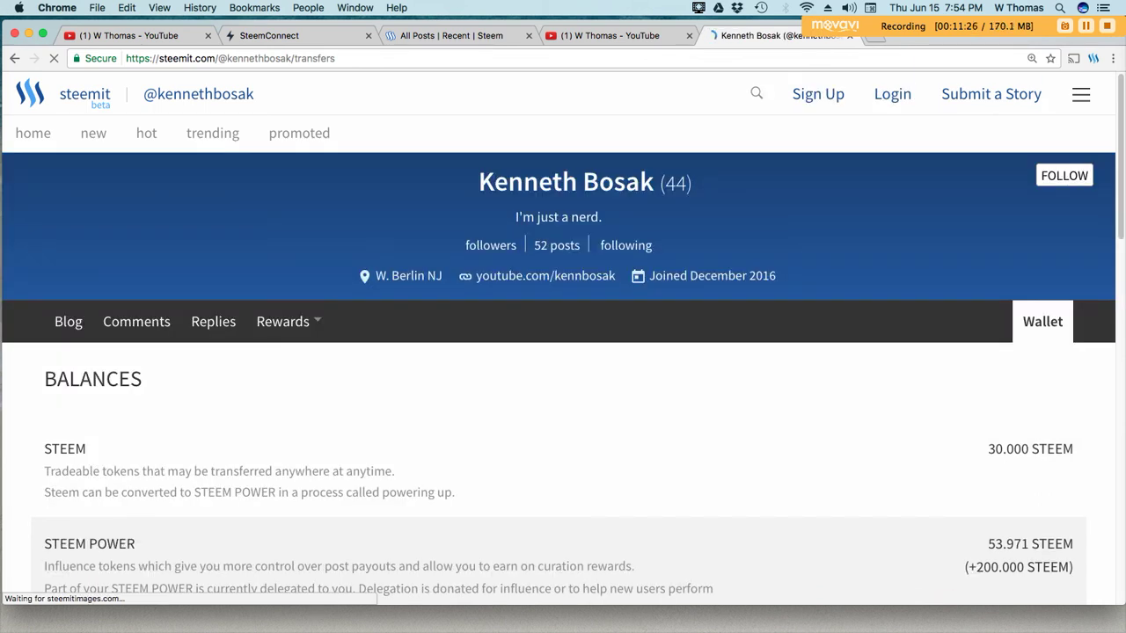
pyautogui.scroll(-3, 563, 378)
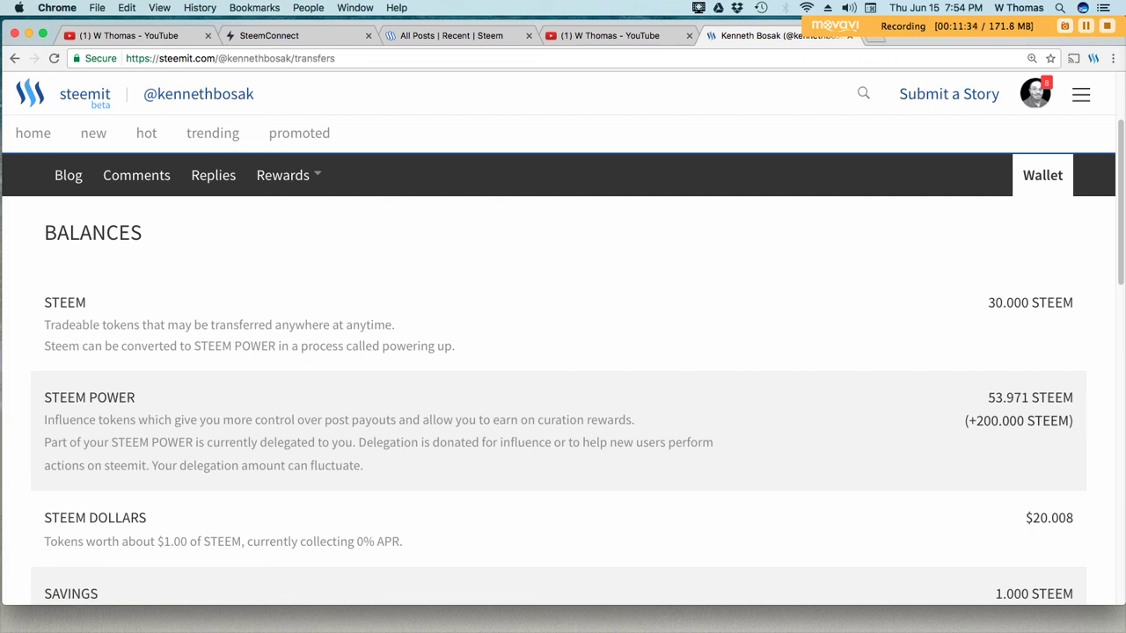
pyautogui.scroll(-3, 563, 378)
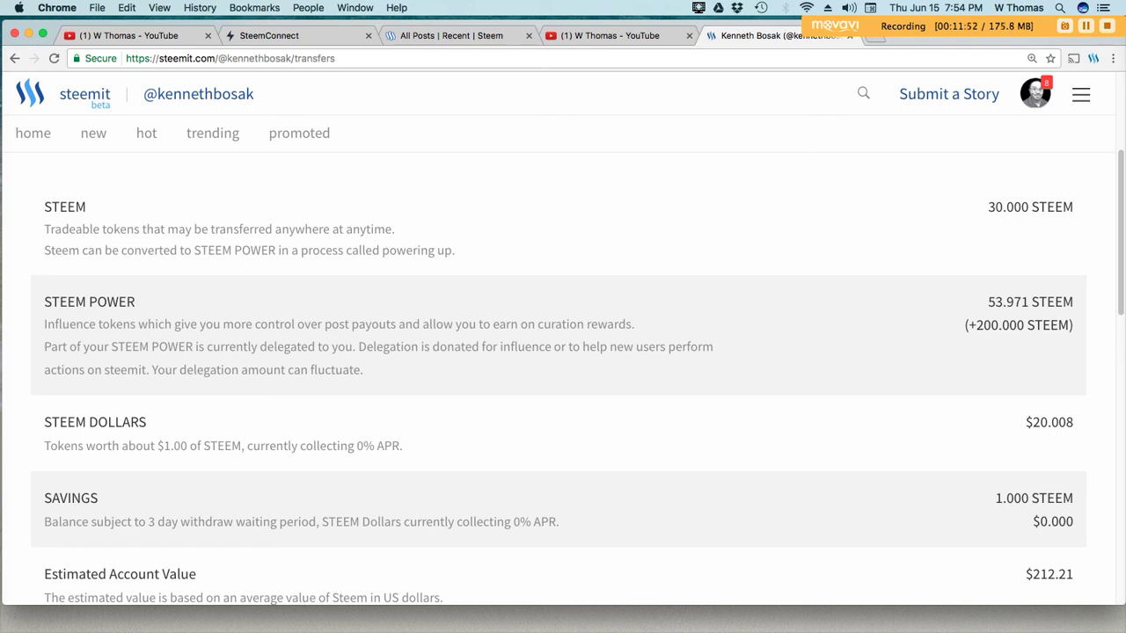
pyautogui.scroll(-3, 563, 379)
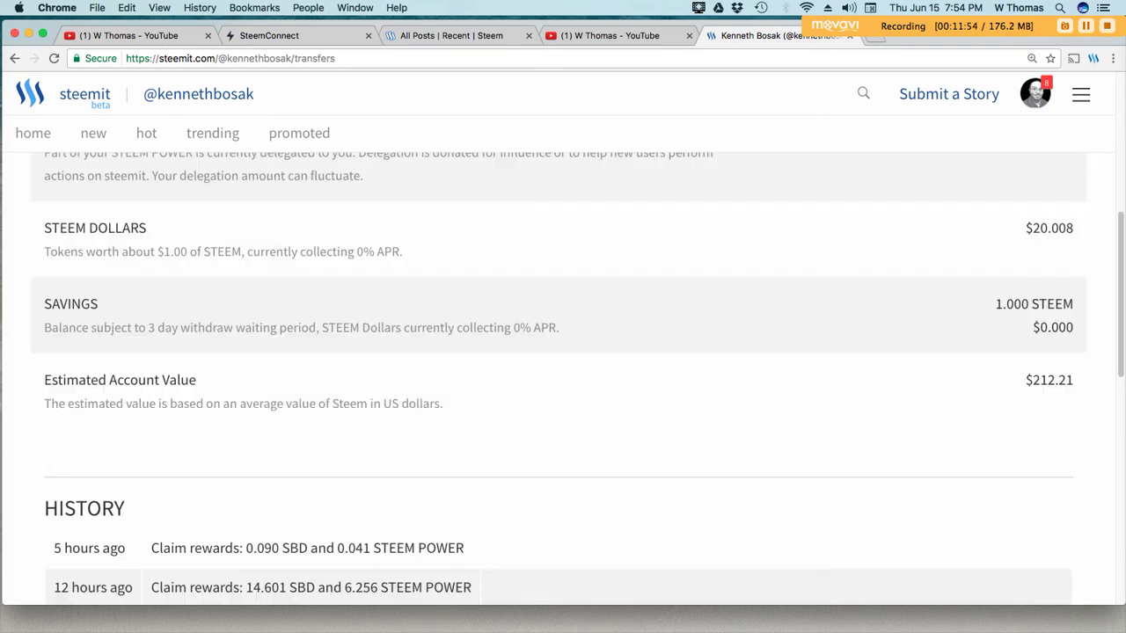
pyautogui.scroll(5, 563, 378)
pyautogui.scroll(1, 563, 378)
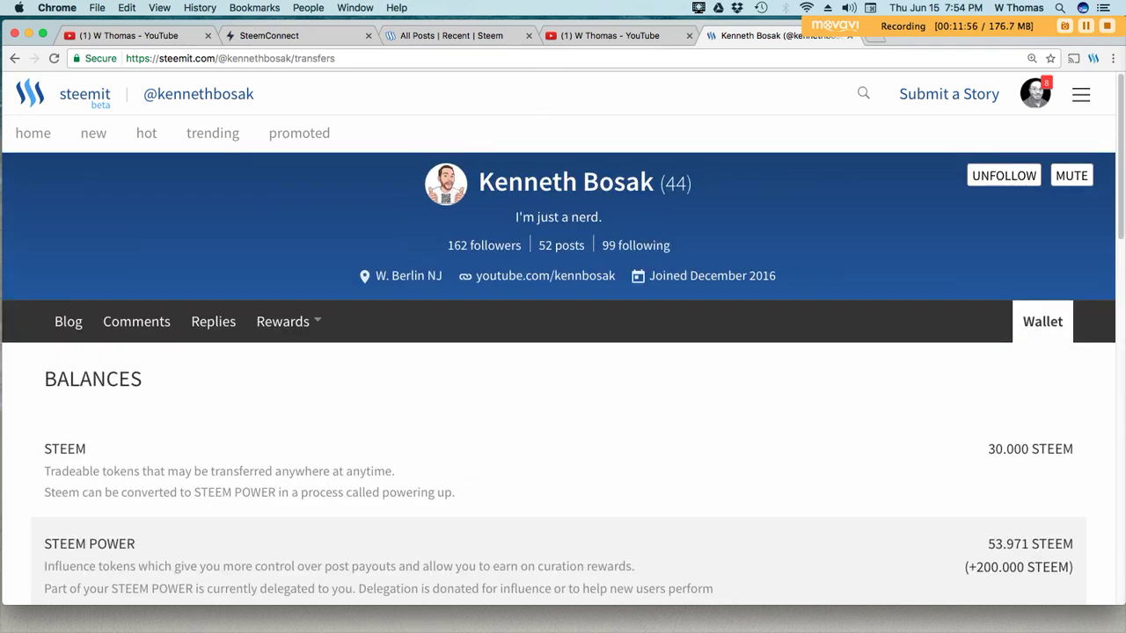
pyautogui.scroll(-2, 563, 379)
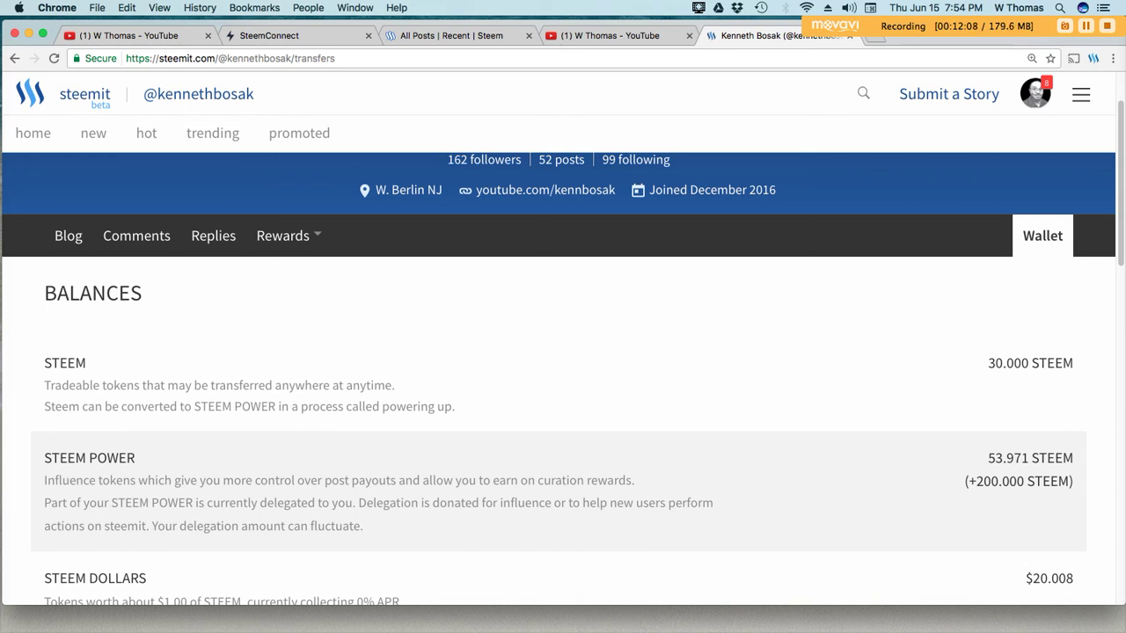
# Switch back to the SteemConnect tab showing the Success message for the broadcast delegation
pyautogui.scroll(1, 559, 352)
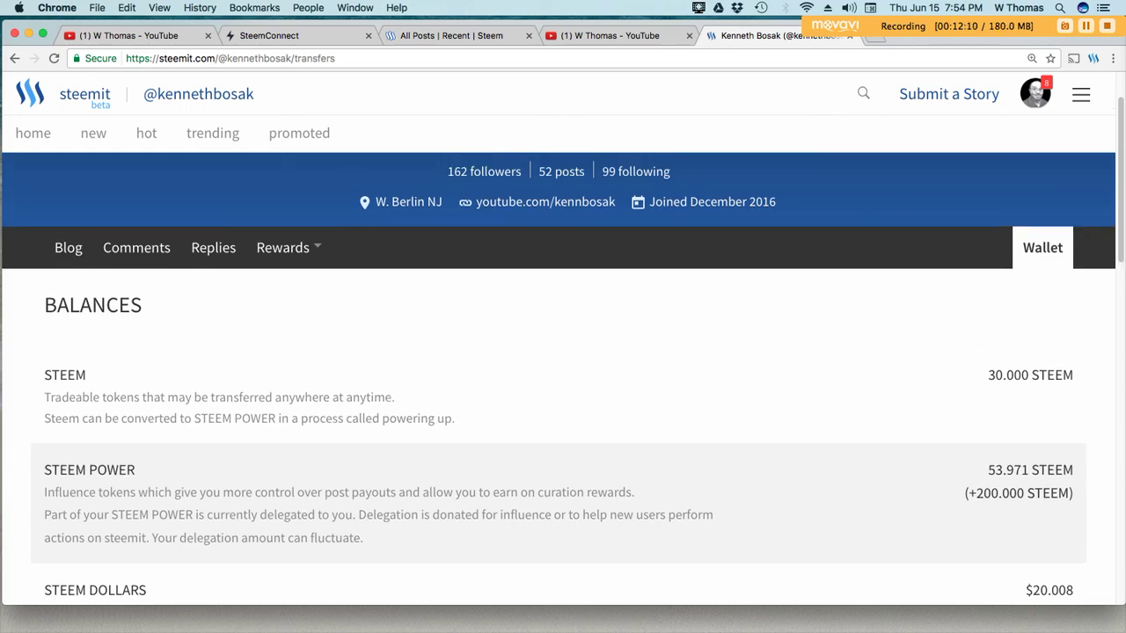
pyautogui.scroll(-3, 559, 352)
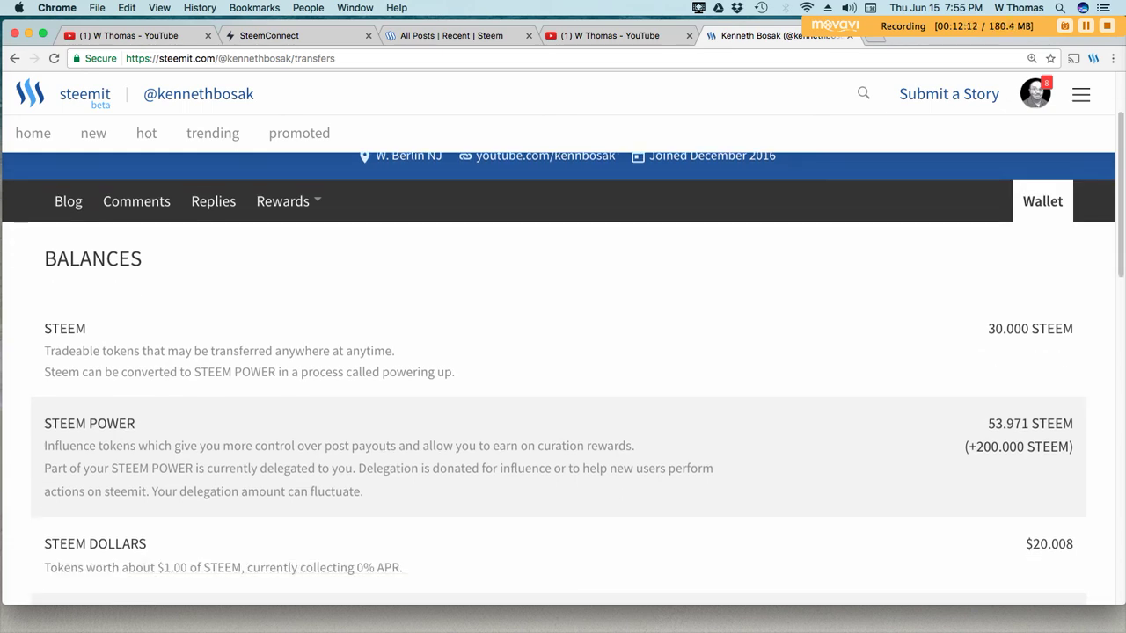
pyautogui.scroll(7, 558, 352)
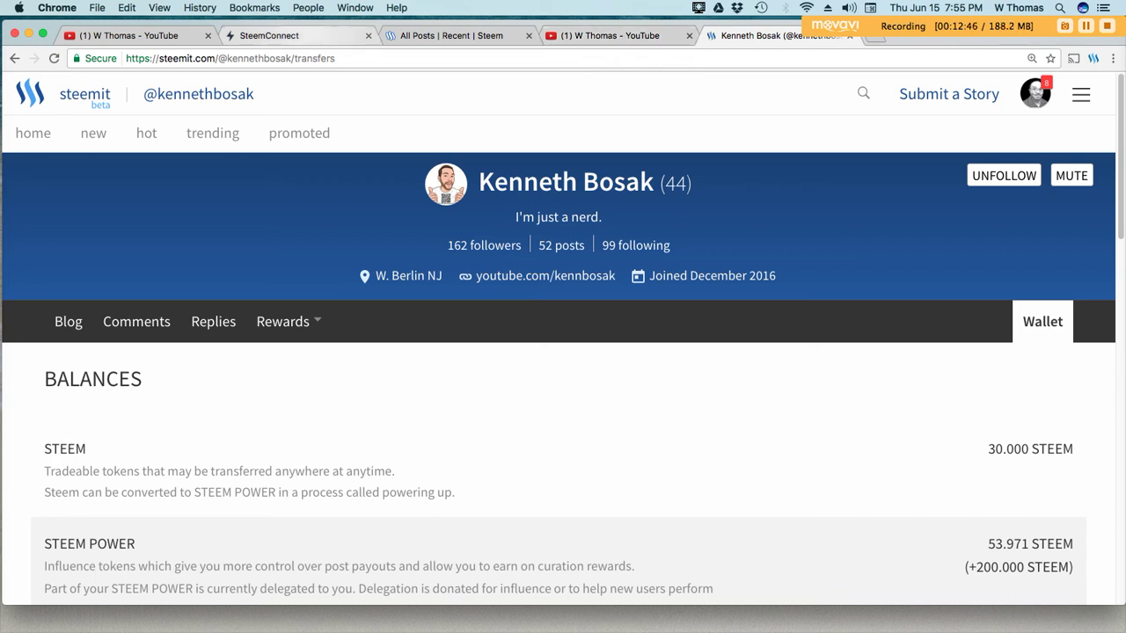
pyautogui.click(269, 35)
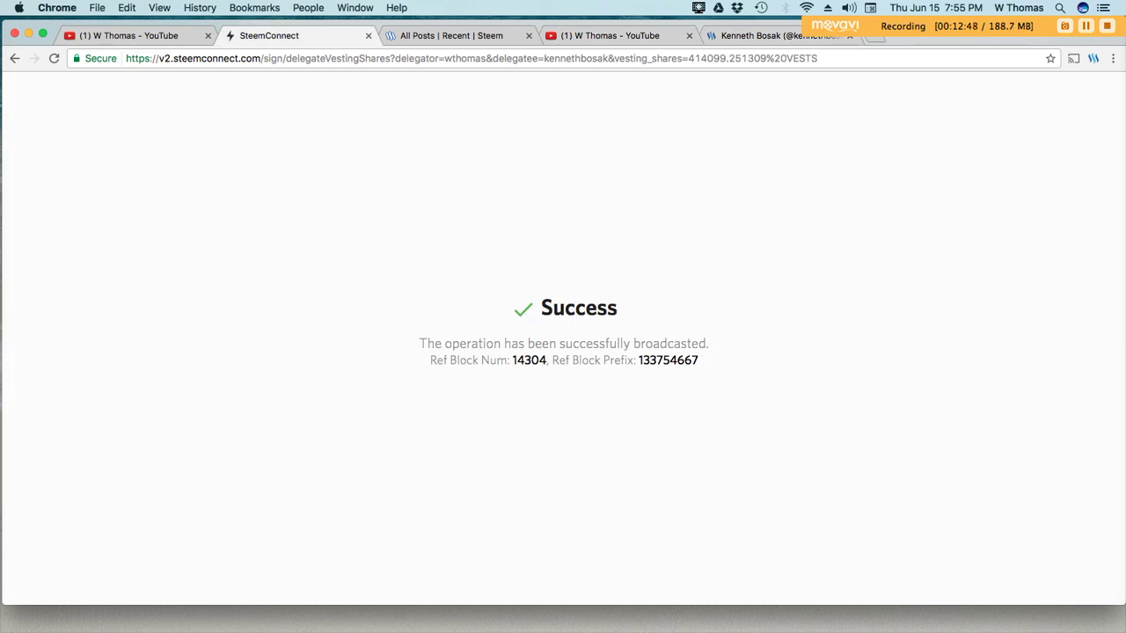